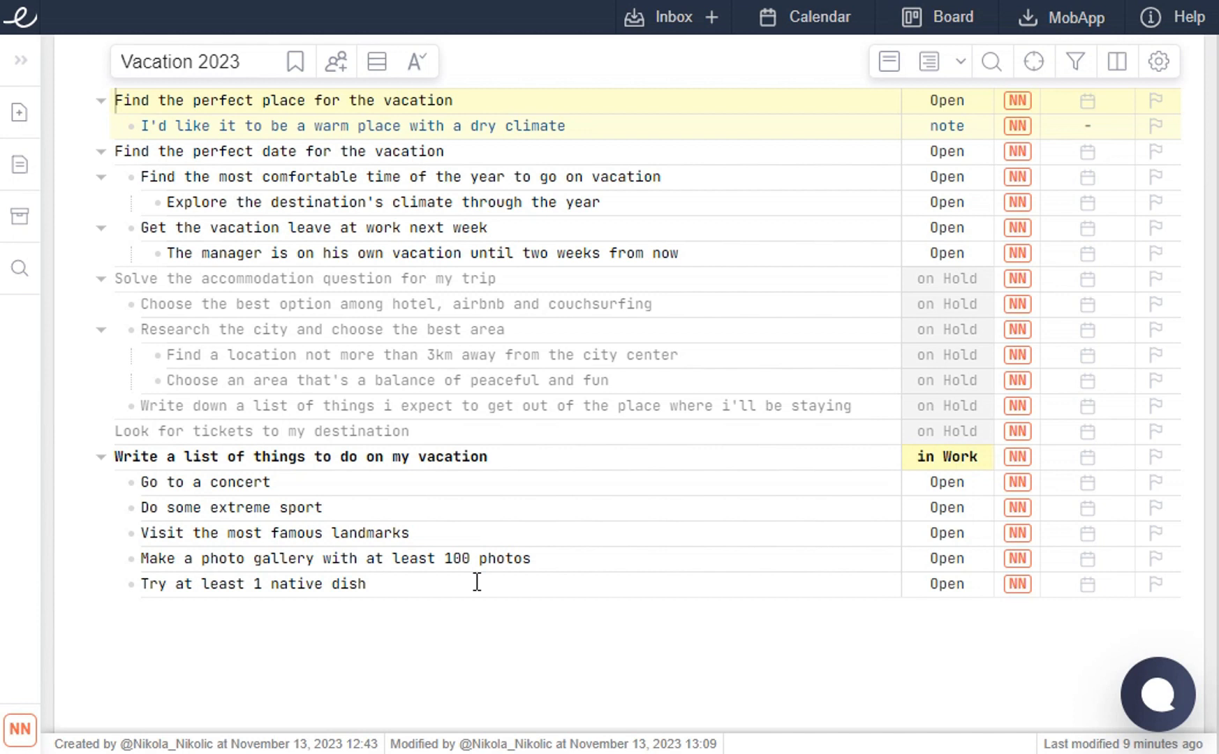
Step: Add a new task line at the end of the document reading "Figure out a way to bring my guitar with me onboard"
click(710, 32)
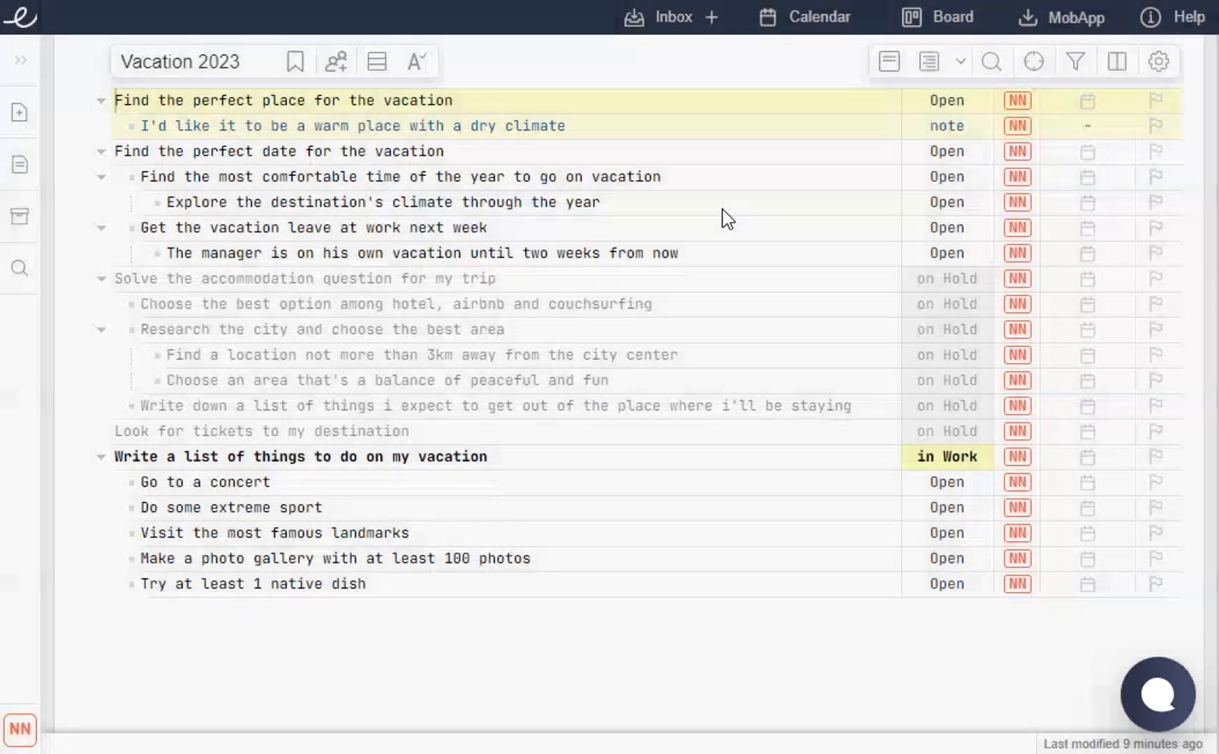
key(Escape)
click(382, 624)
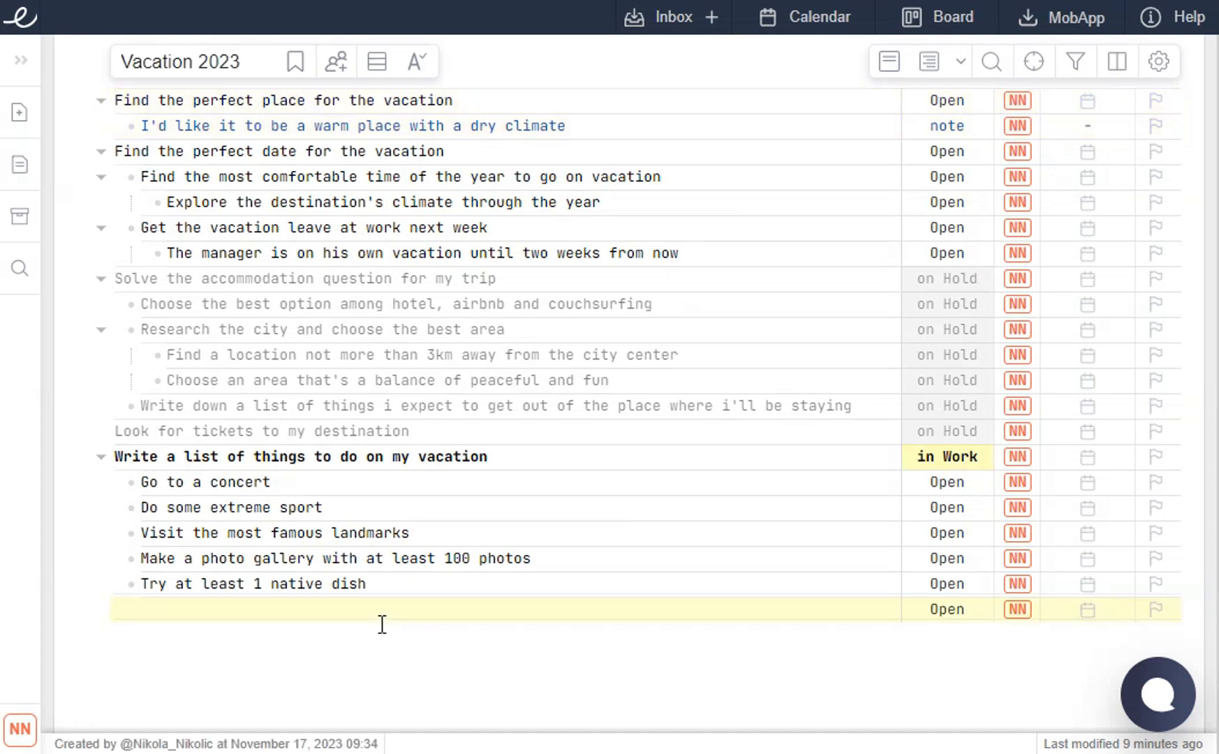
key(BackSpace)
click(382, 624)
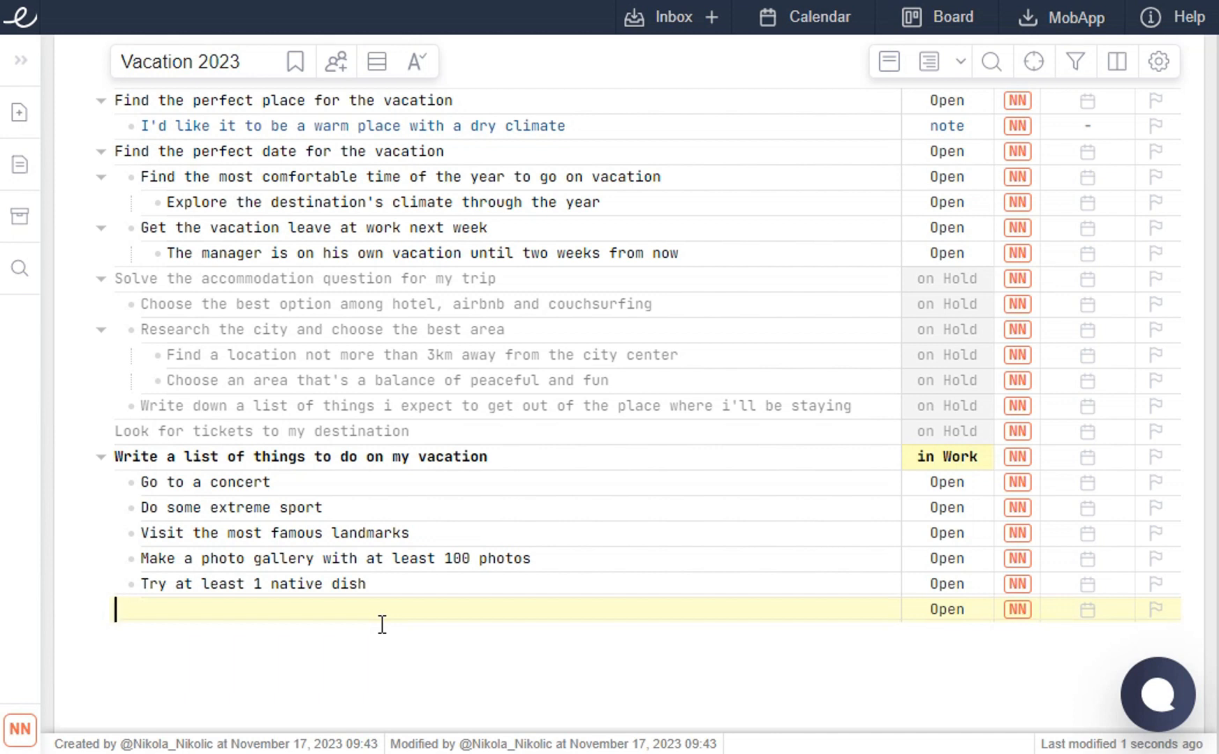
text(Figure out a way )
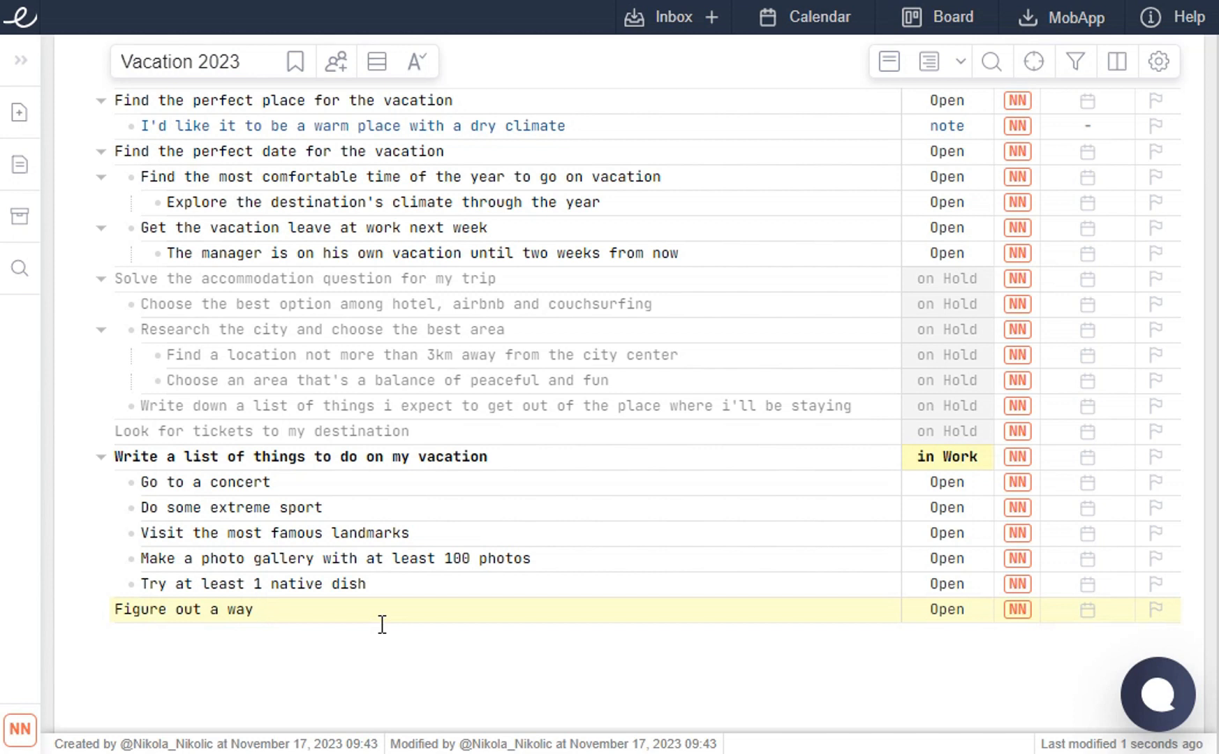
text(to bring my guitar with me )
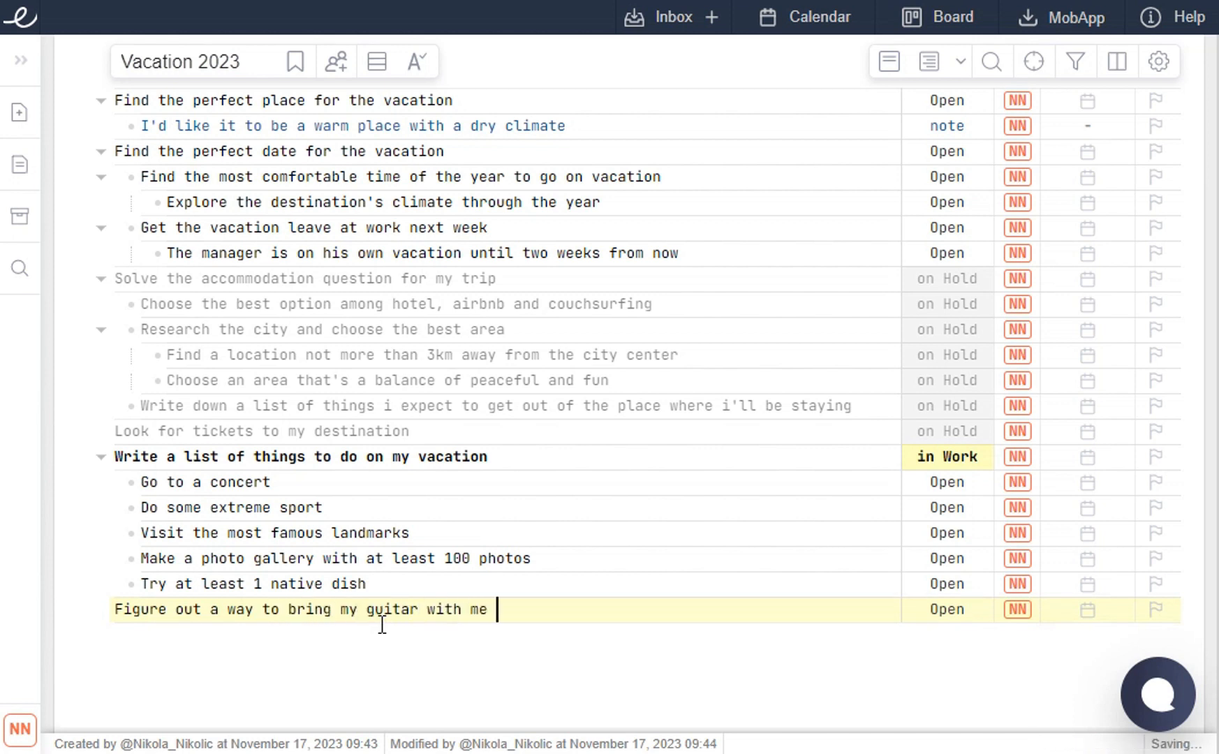
text(onboard)
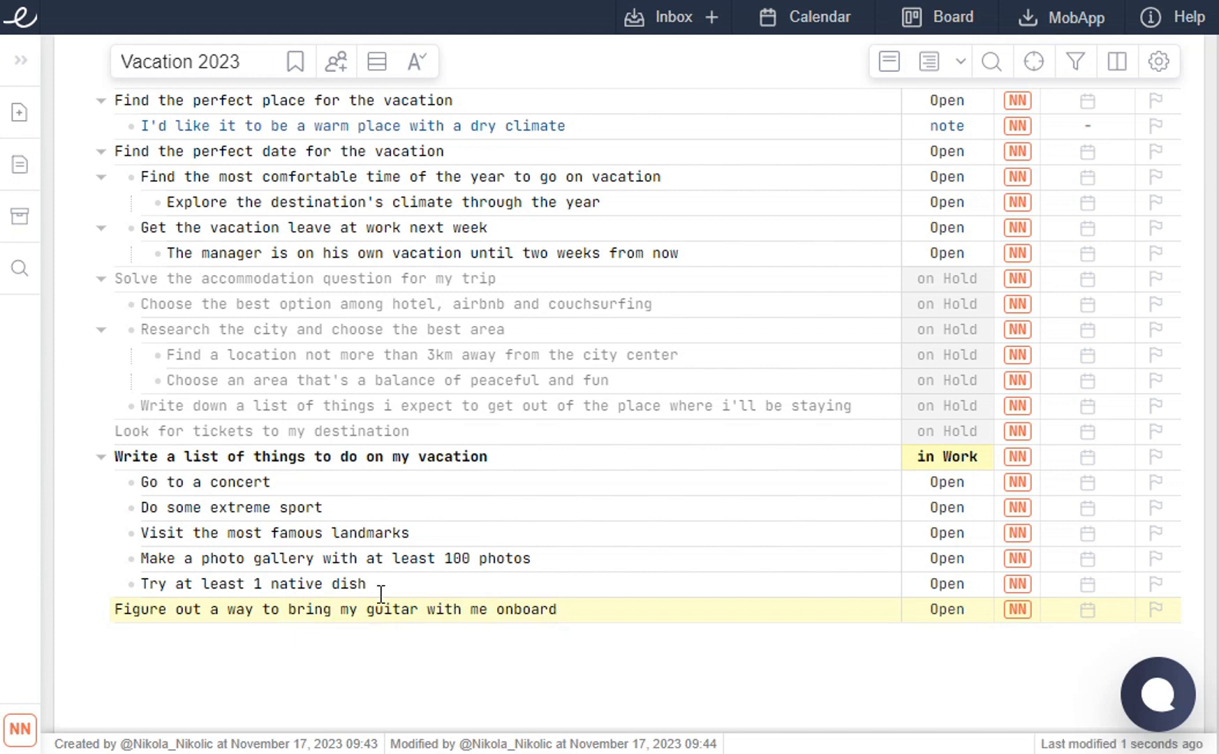
Step: Try the Done and in Work statuses on the guitar task, and undo the status change
key(ctrl+Return)
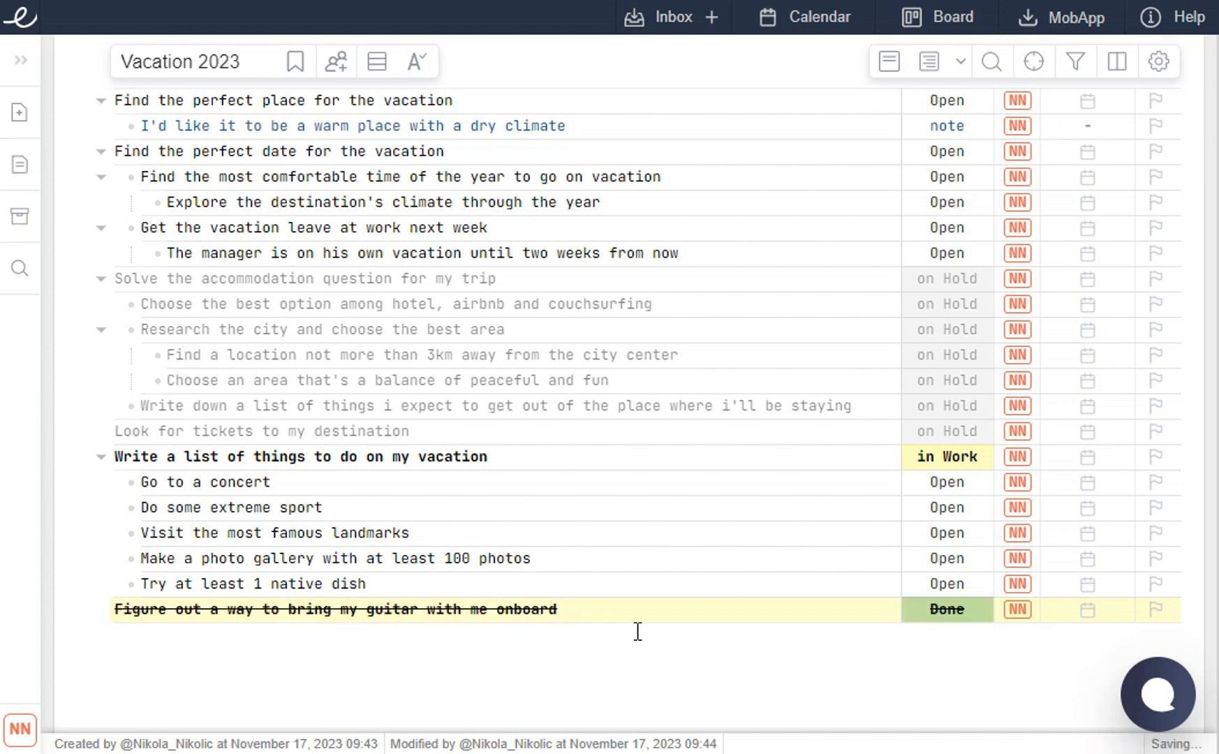
key(ctrl+Return)
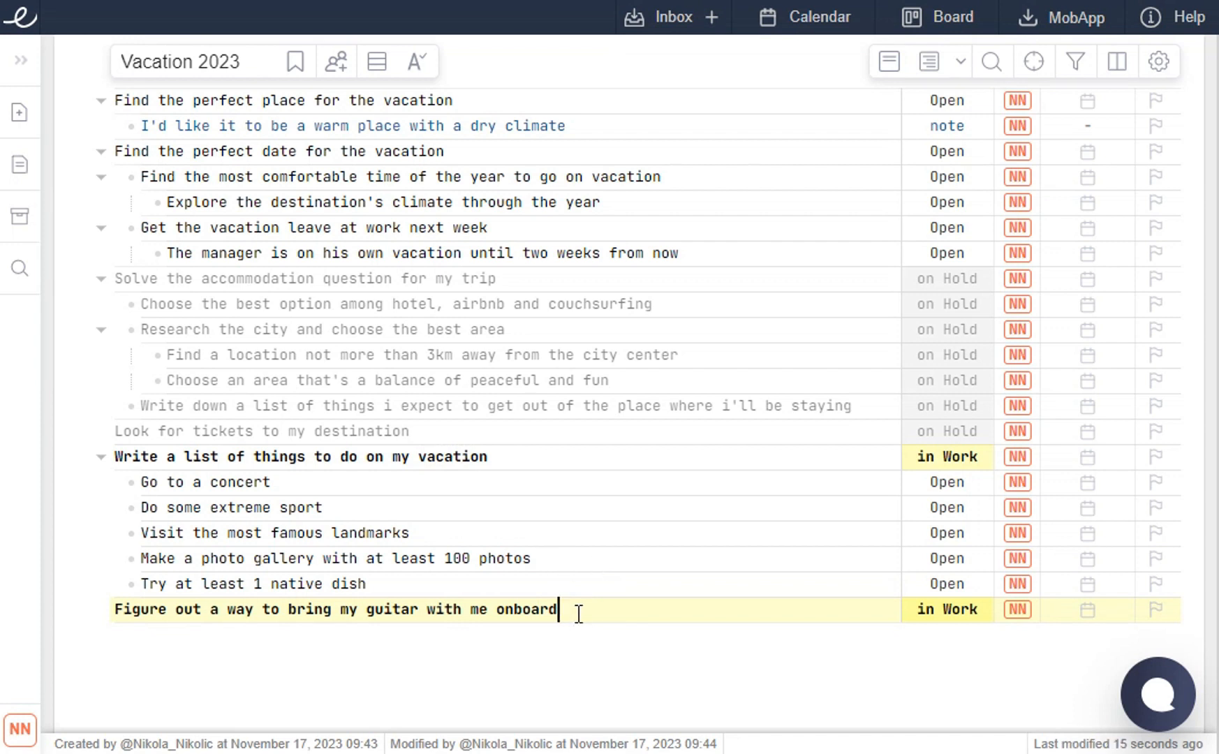
drag(577, 612, 104, 614)
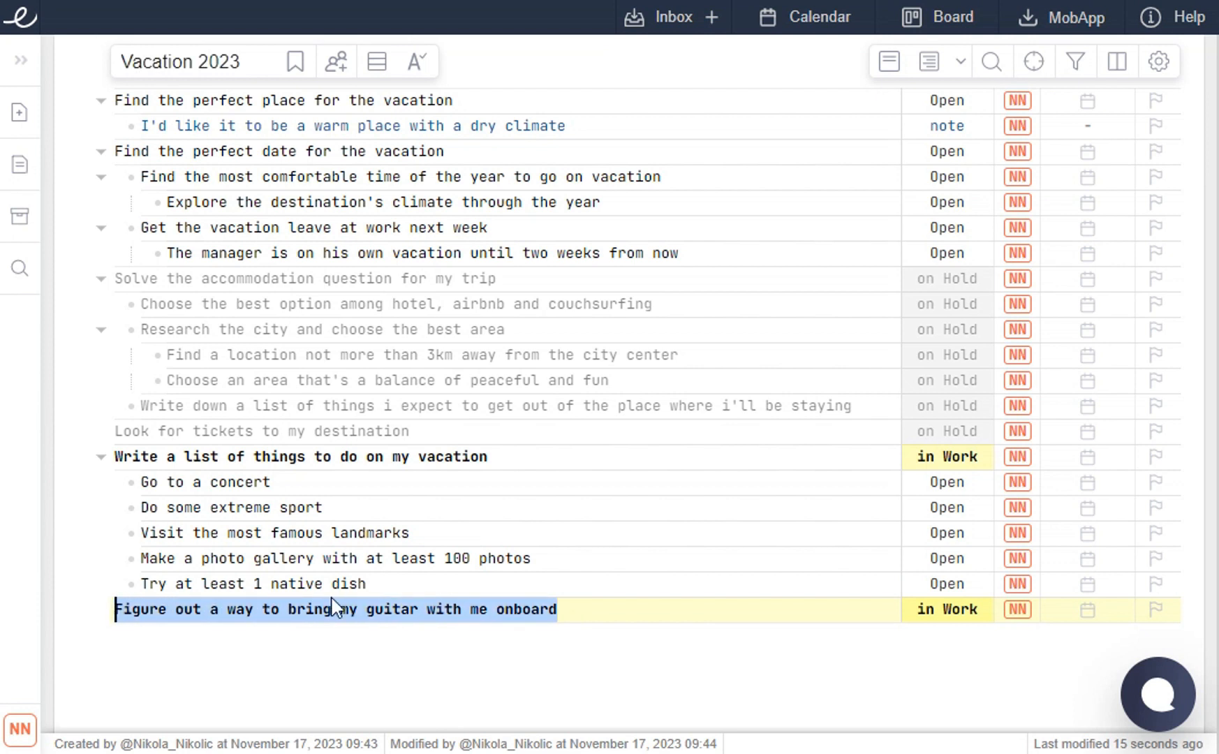
key(ctrl+z)
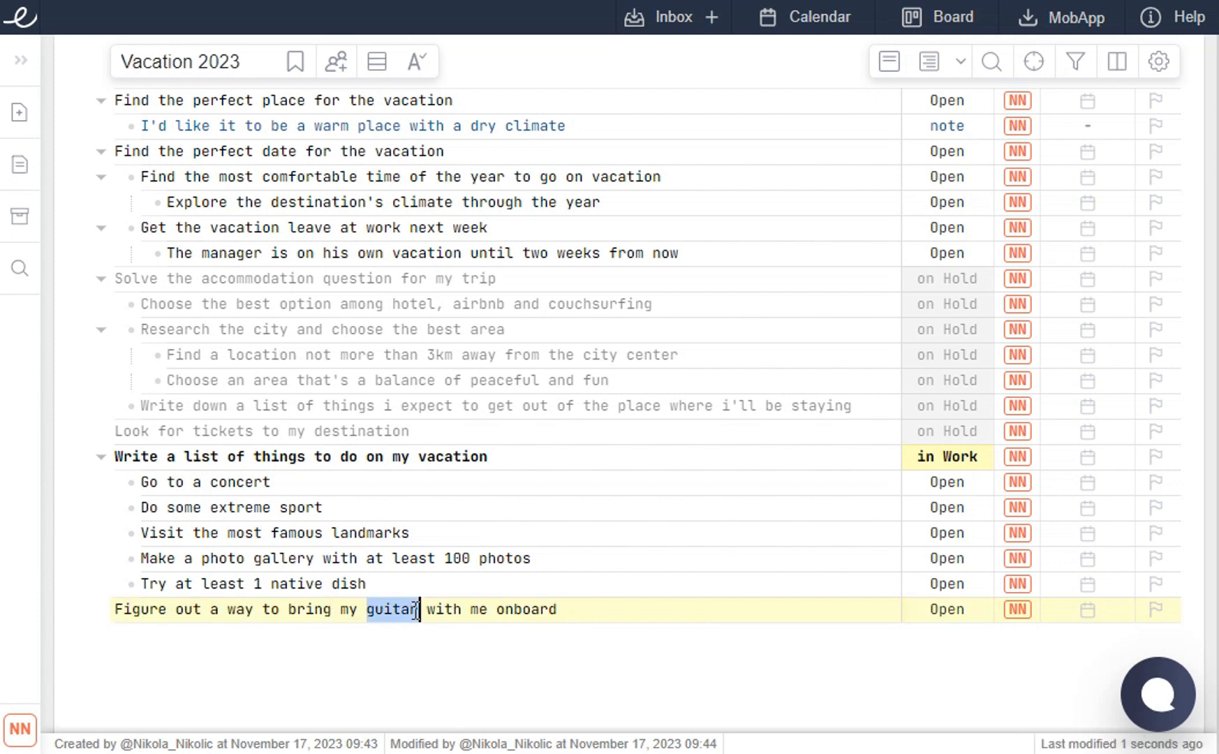
Step: Clear the guitar task's text from the document and save "Figure out a way to bring my guitar with me onboard" as an Inbox task
triple_click(410, 610)
key(BackSpace)
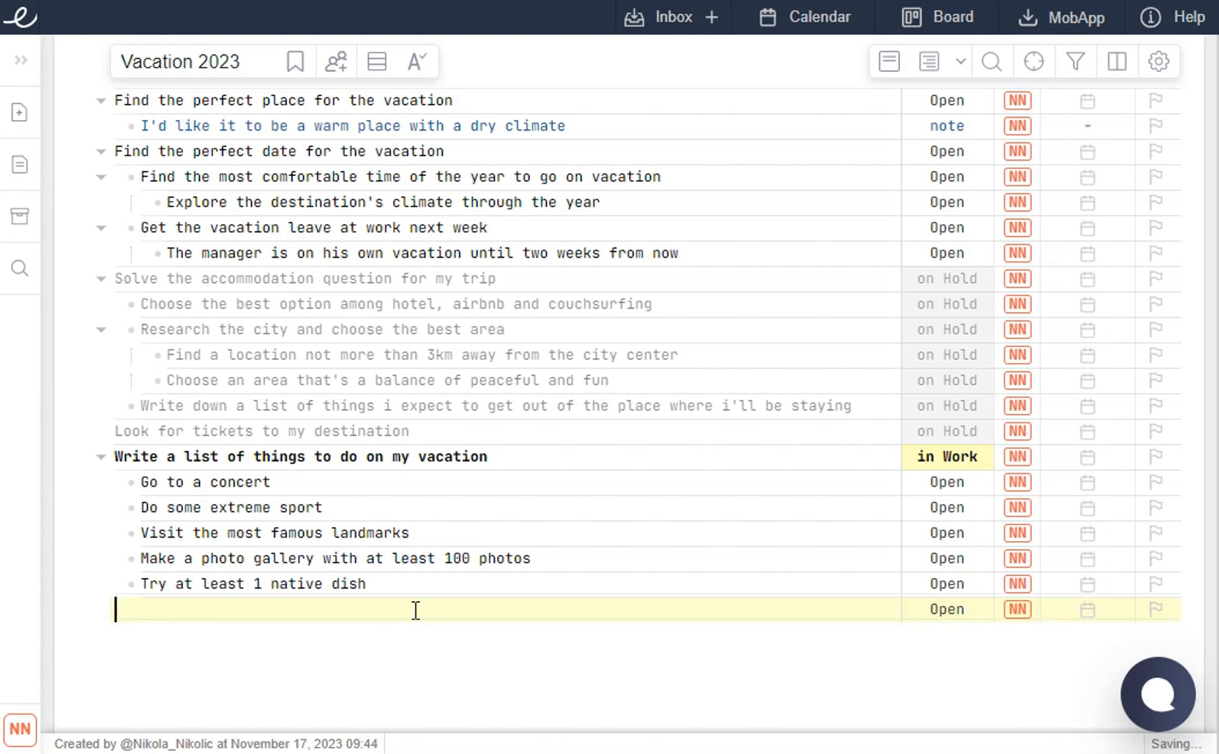
click(722, 18)
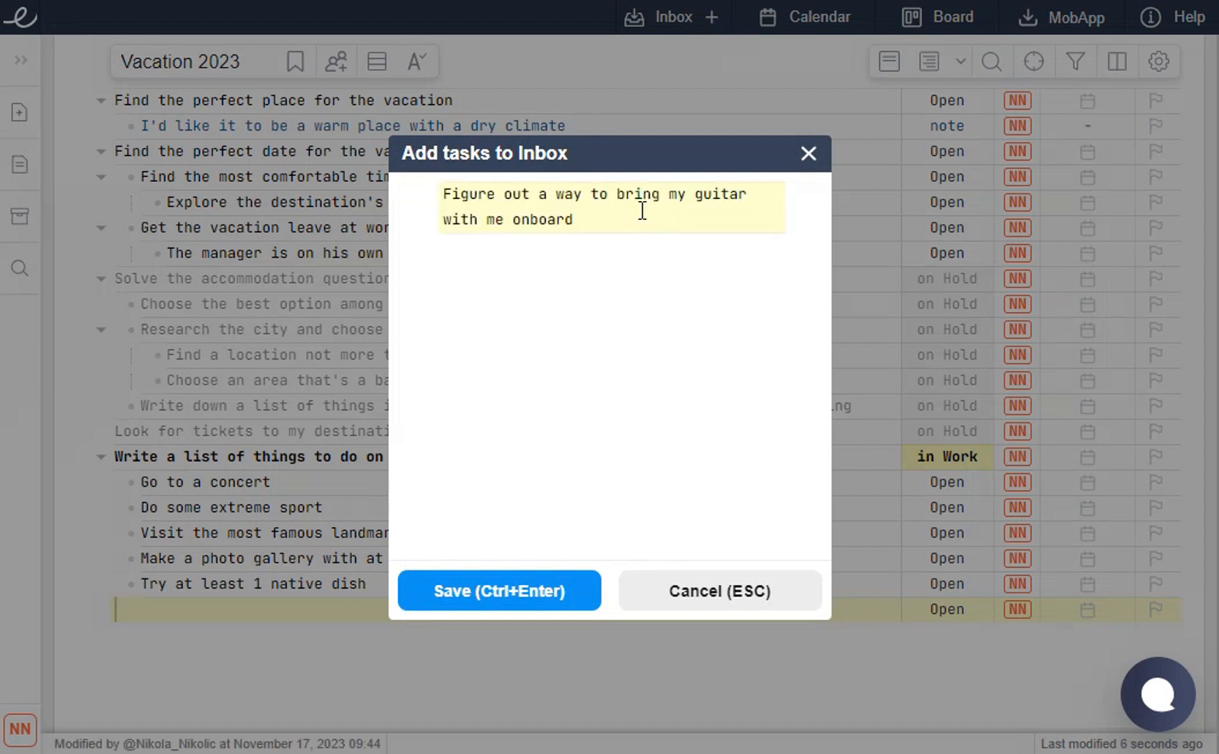
text(.)
key(ctrl+Return)
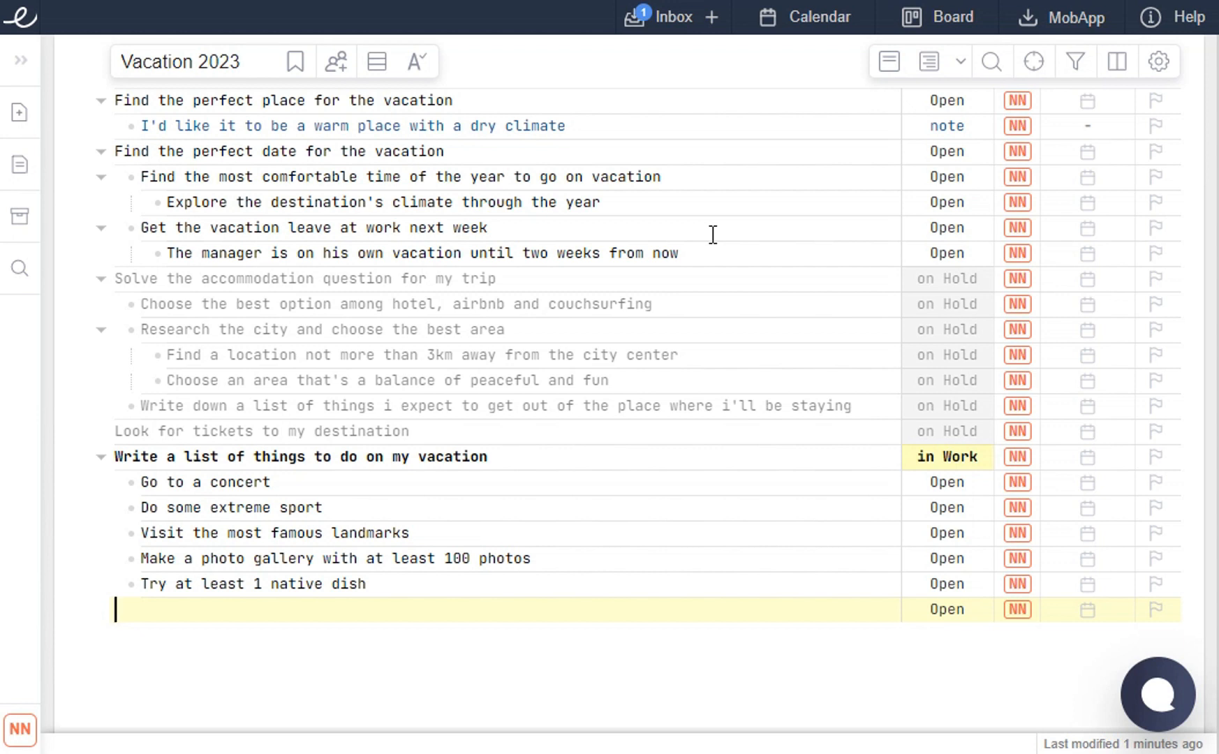
Step: Search the document for "vacation", replacing the previous search term
click(987, 70)
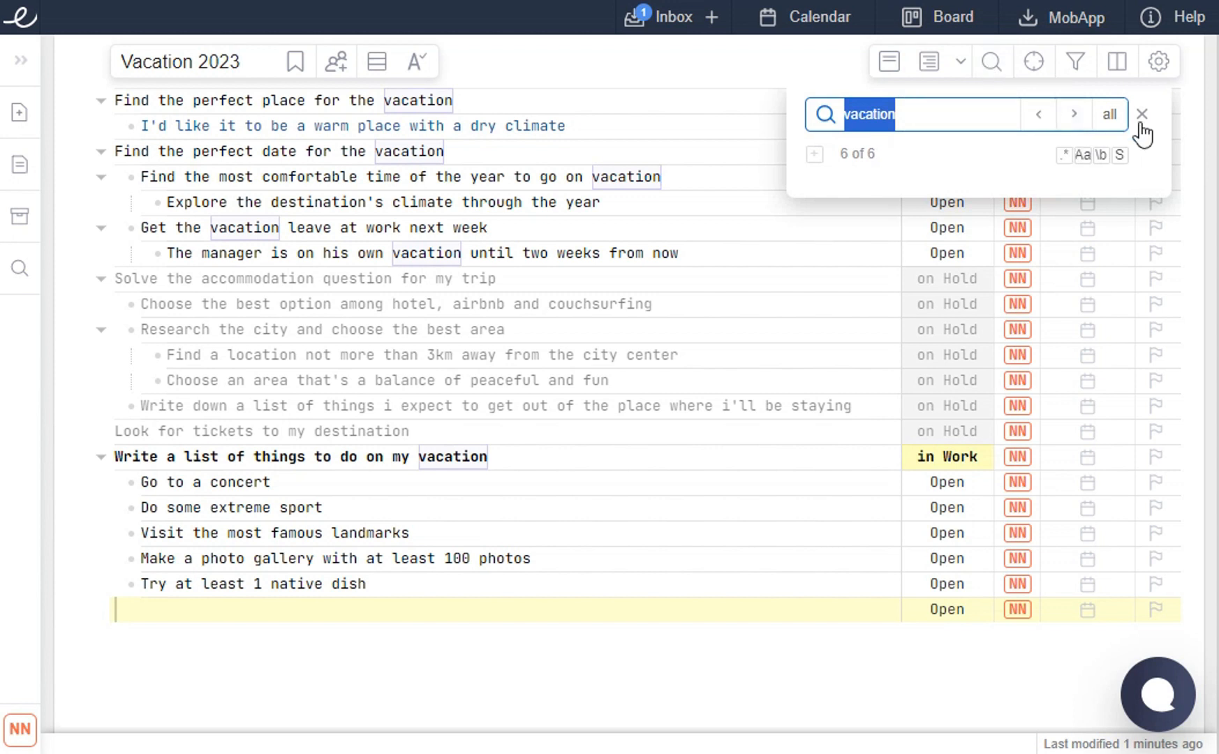
click(1141, 118)
click(1001, 70)
key(BackSpace)
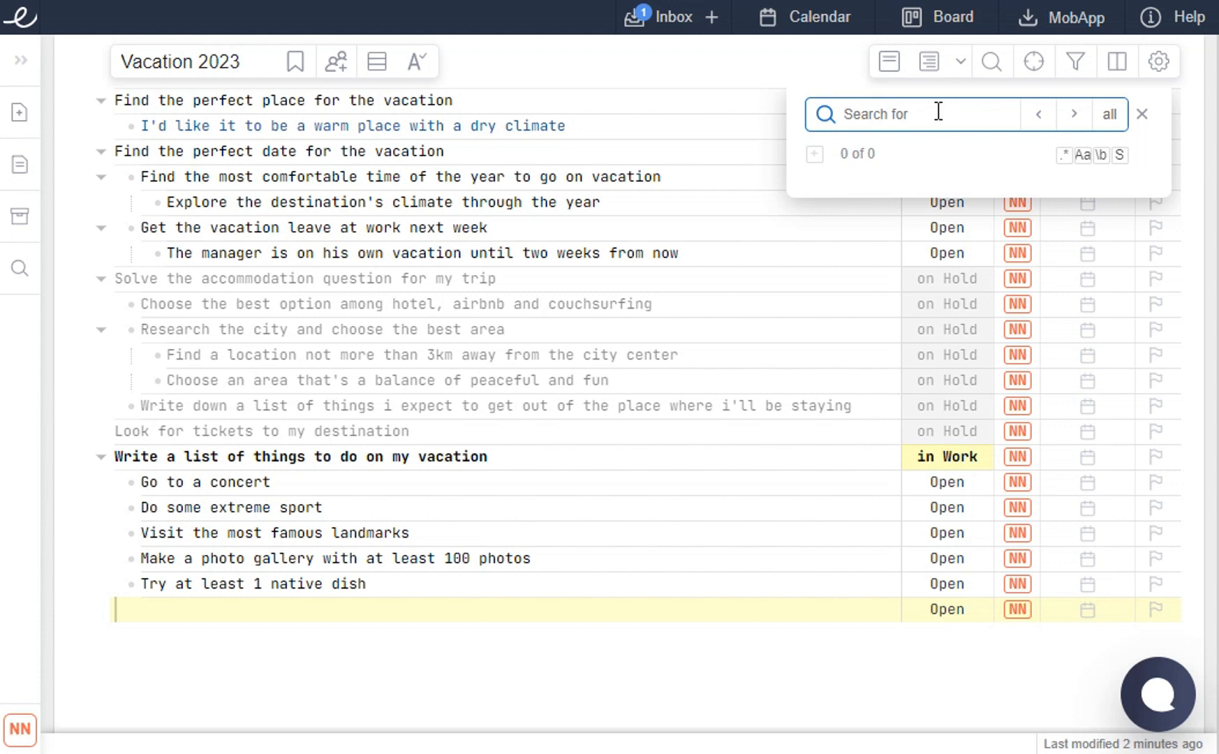
text(vacation)
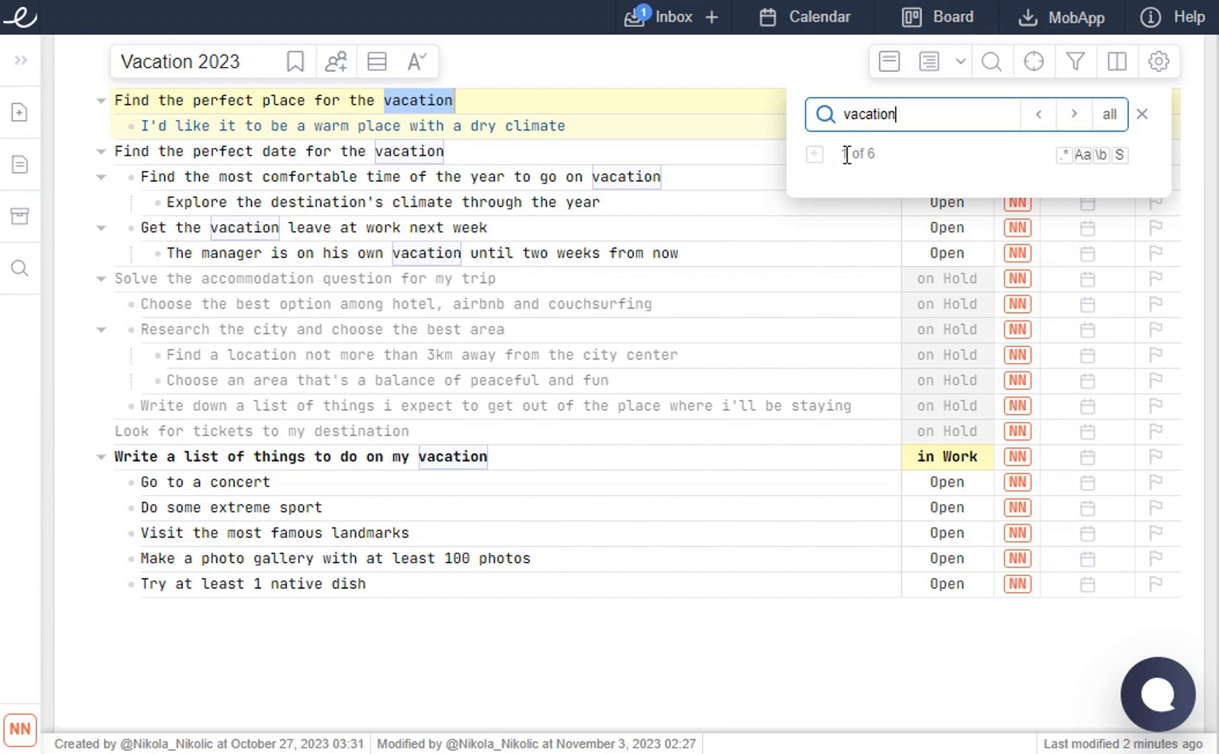
right_click(881, 153)
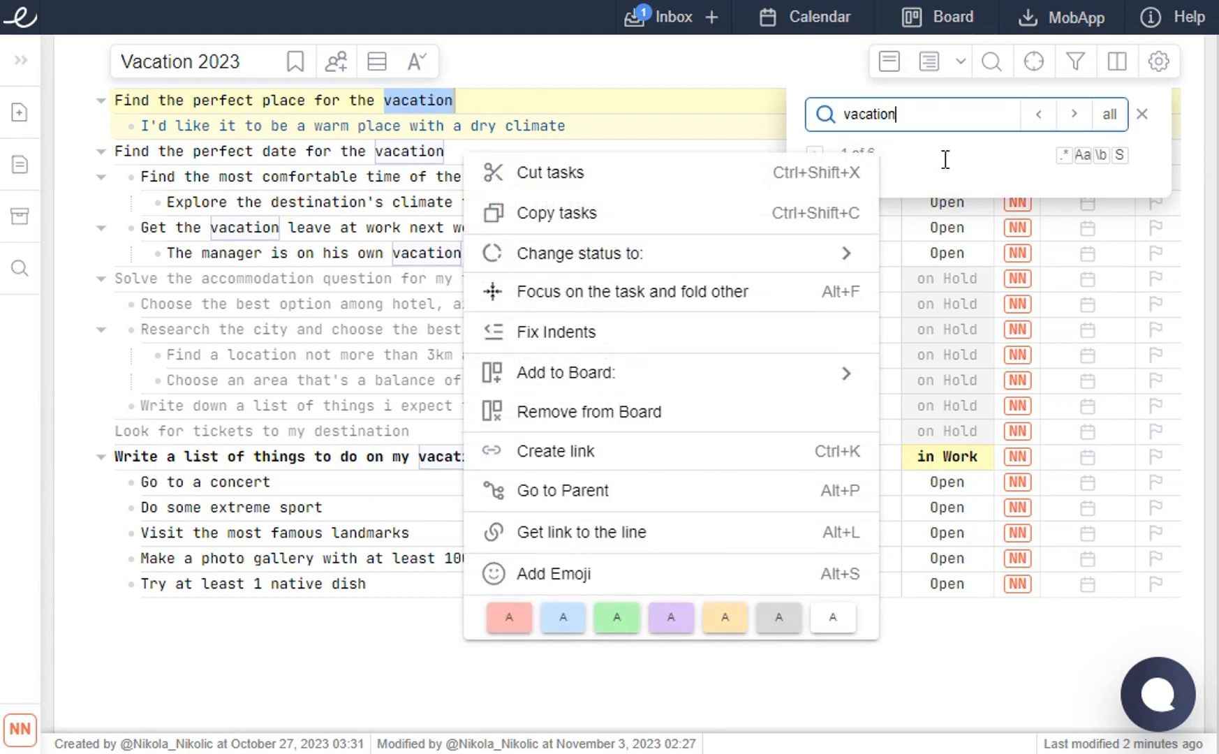
click(686, 136)
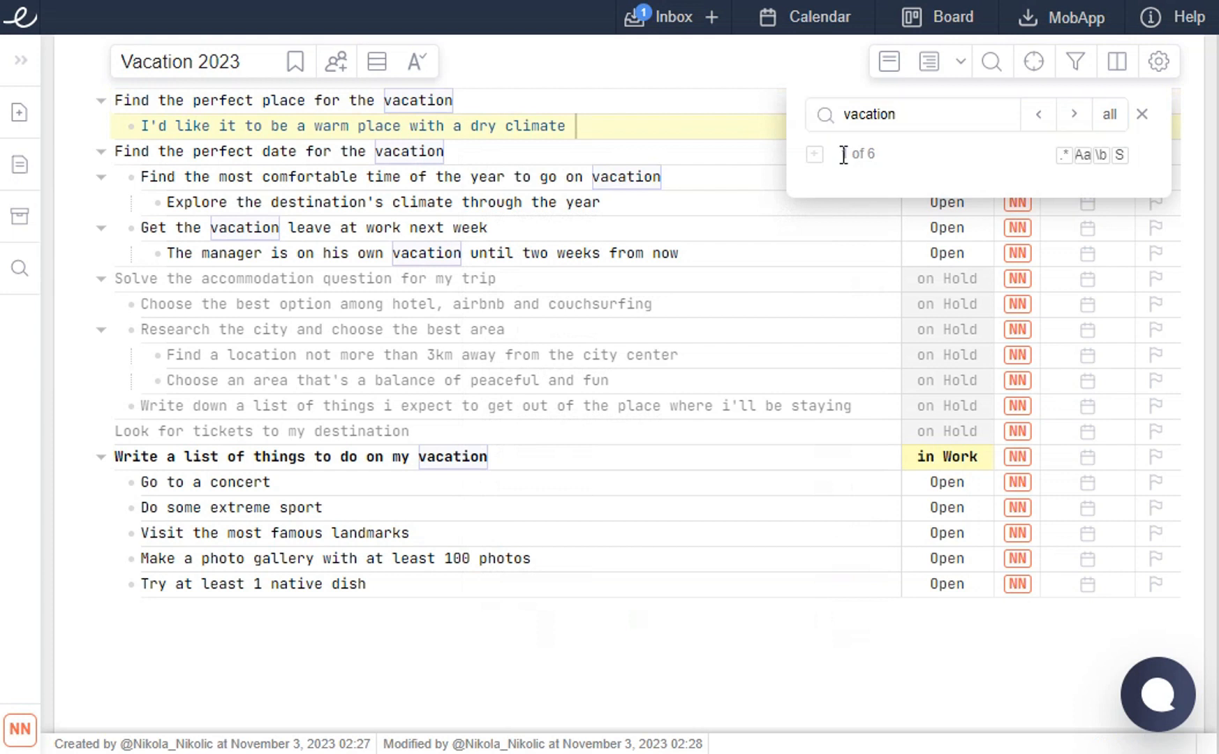
Step: Go forward and backward through the "vacation" matches in the document, and close the search
click(1065, 120)
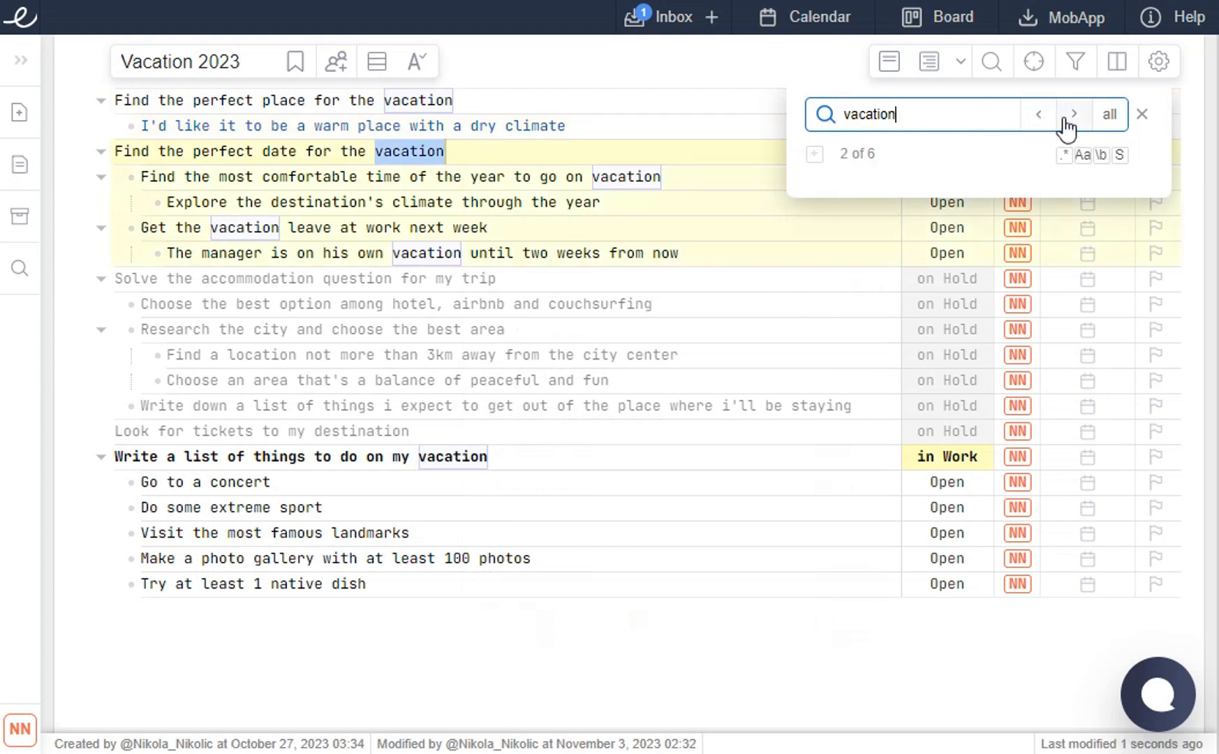
click(1037, 120)
click(1066, 119)
click(1041, 118)
click(1070, 119)
click(1042, 119)
click(1070, 119)
click(1071, 119)
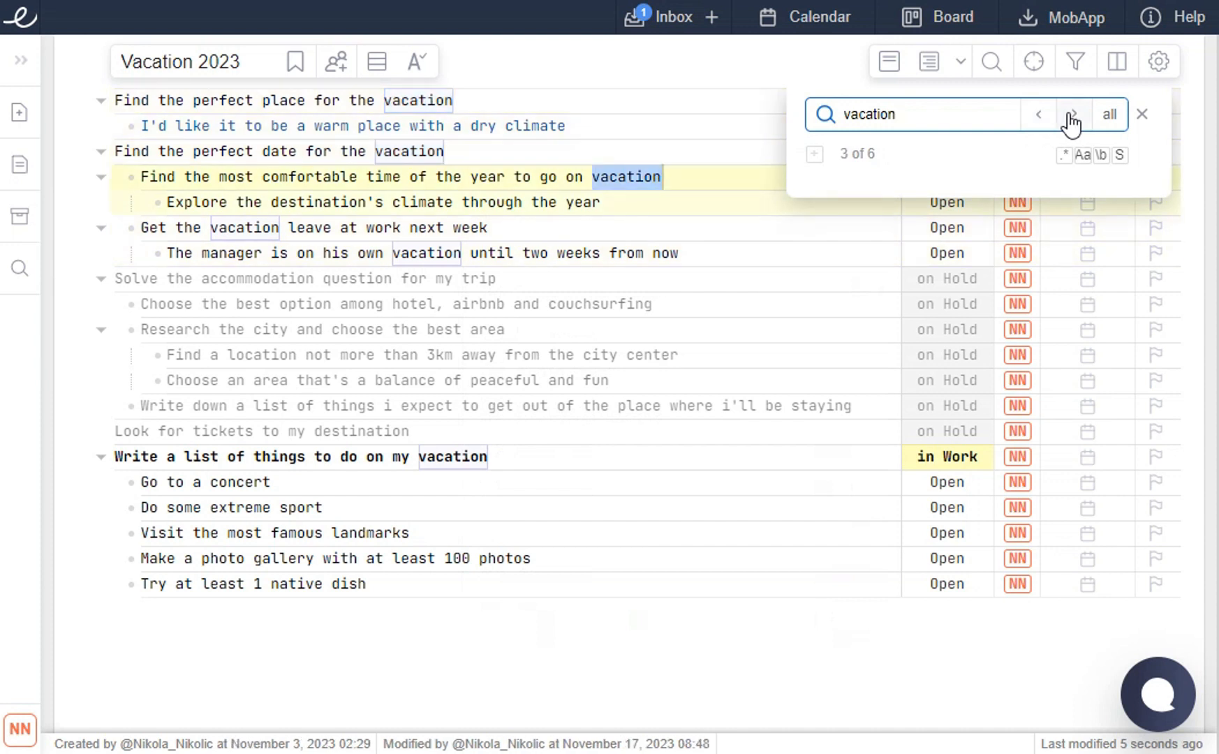
click(1070, 118)
click(1071, 119)
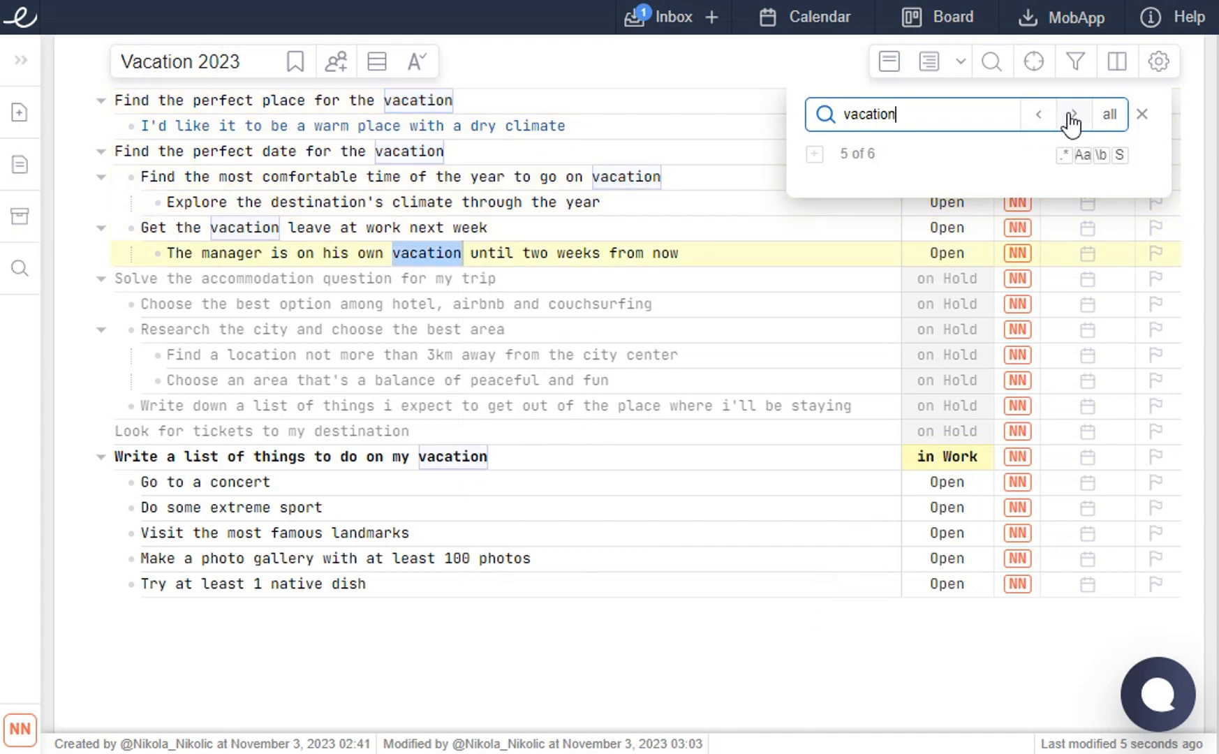
click(1073, 118)
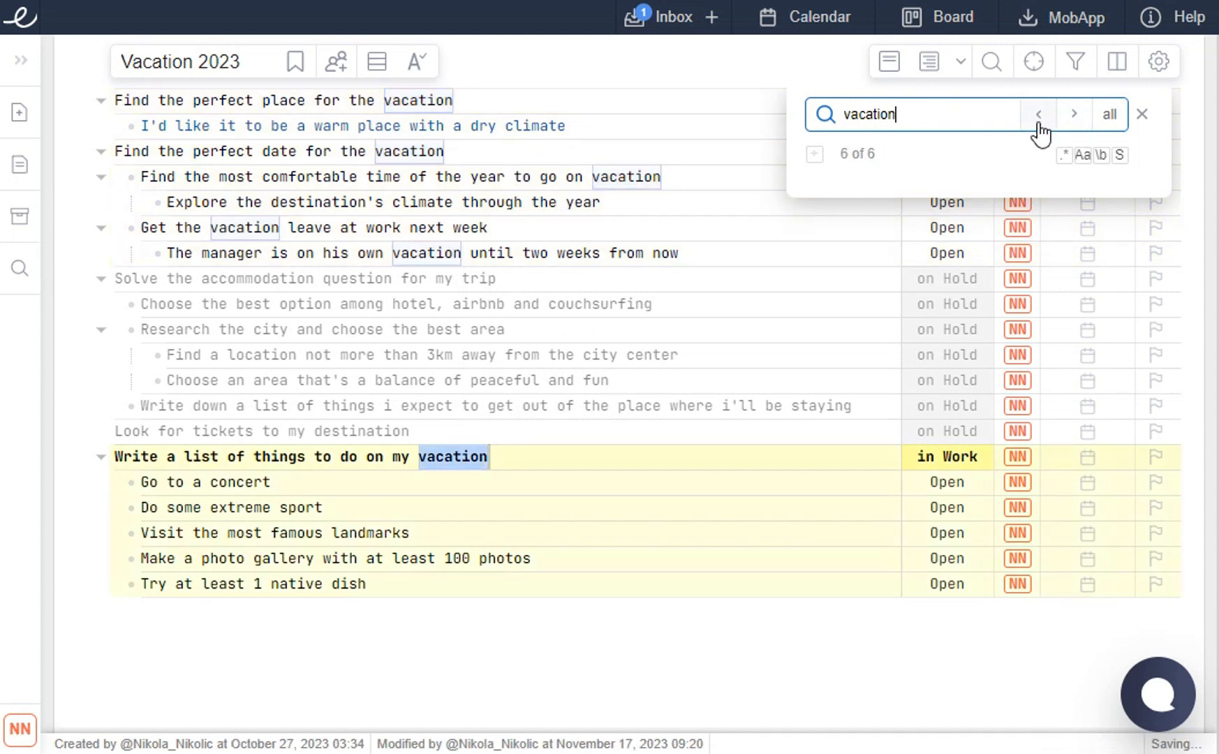
click(1039, 125)
click(1039, 125)
key(Escape)
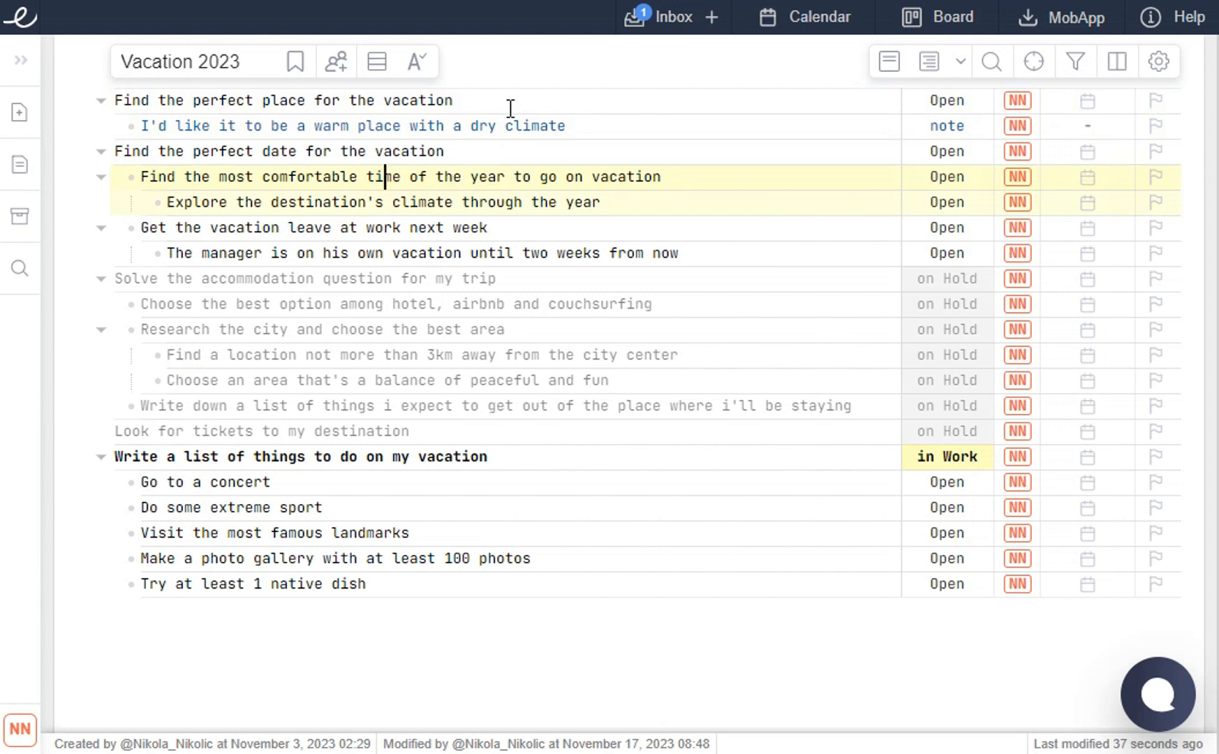
Step: Open the document's filter options, view the available assignees and collapse that section again
click(1075, 65)
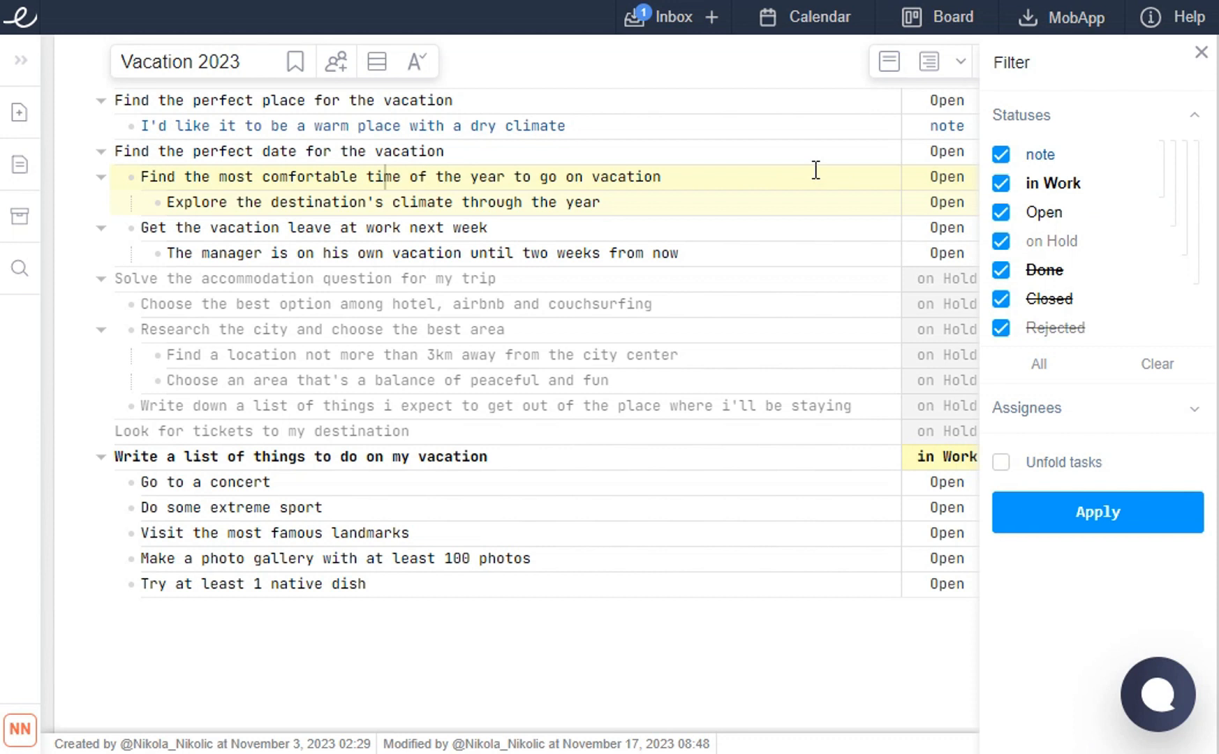
click(1185, 412)
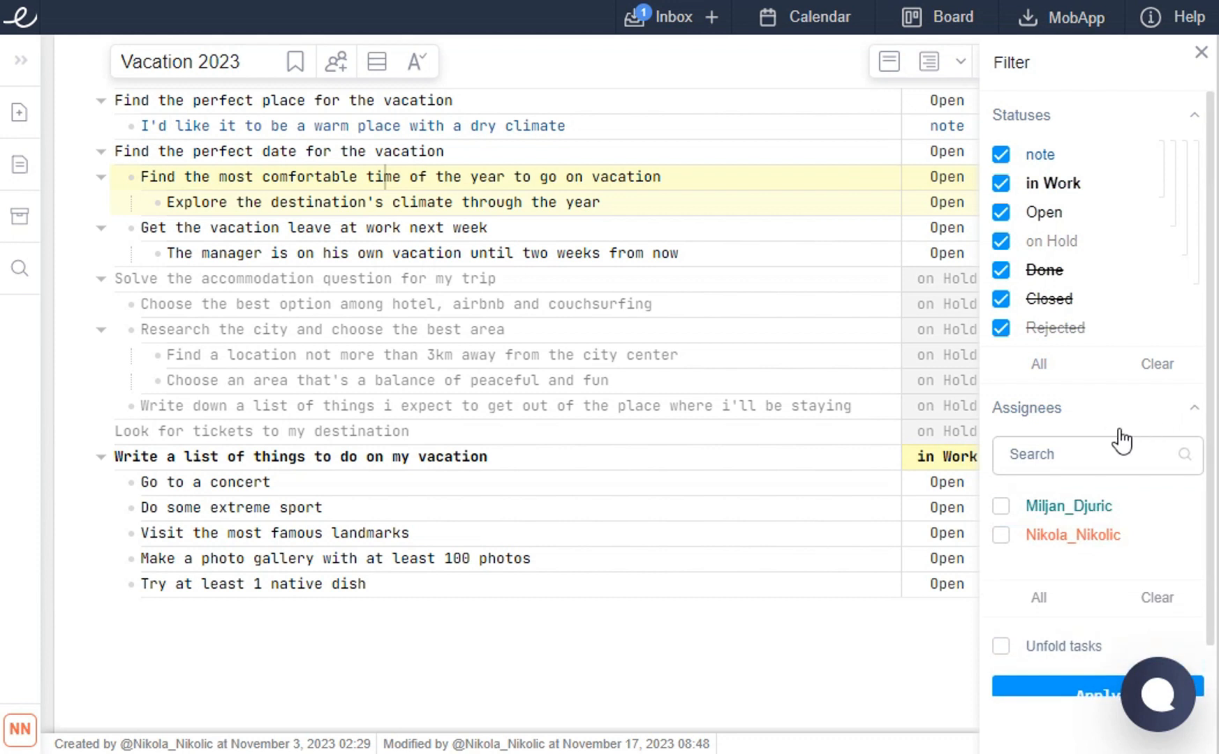
click(1192, 409)
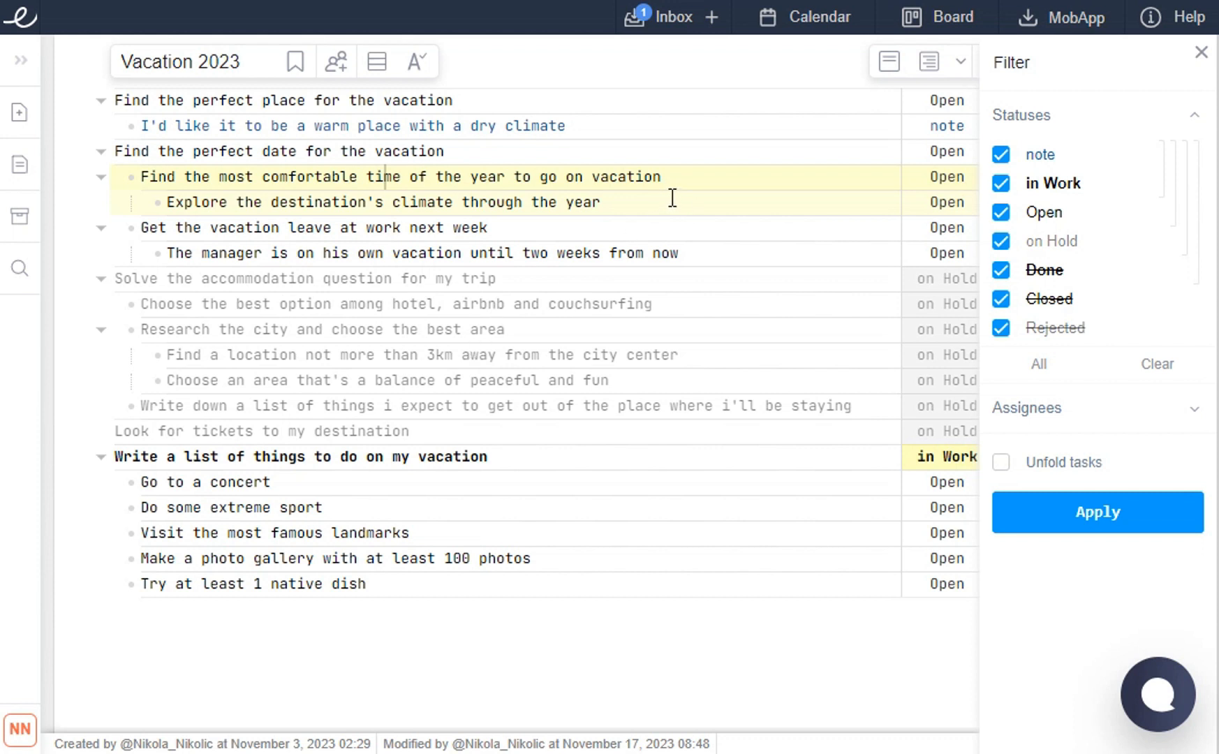
Step: Filter the document to show only tasks with the on Hold status
click(1025, 157)
click(1035, 188)
click(1032, 213)
click(1033, 270)
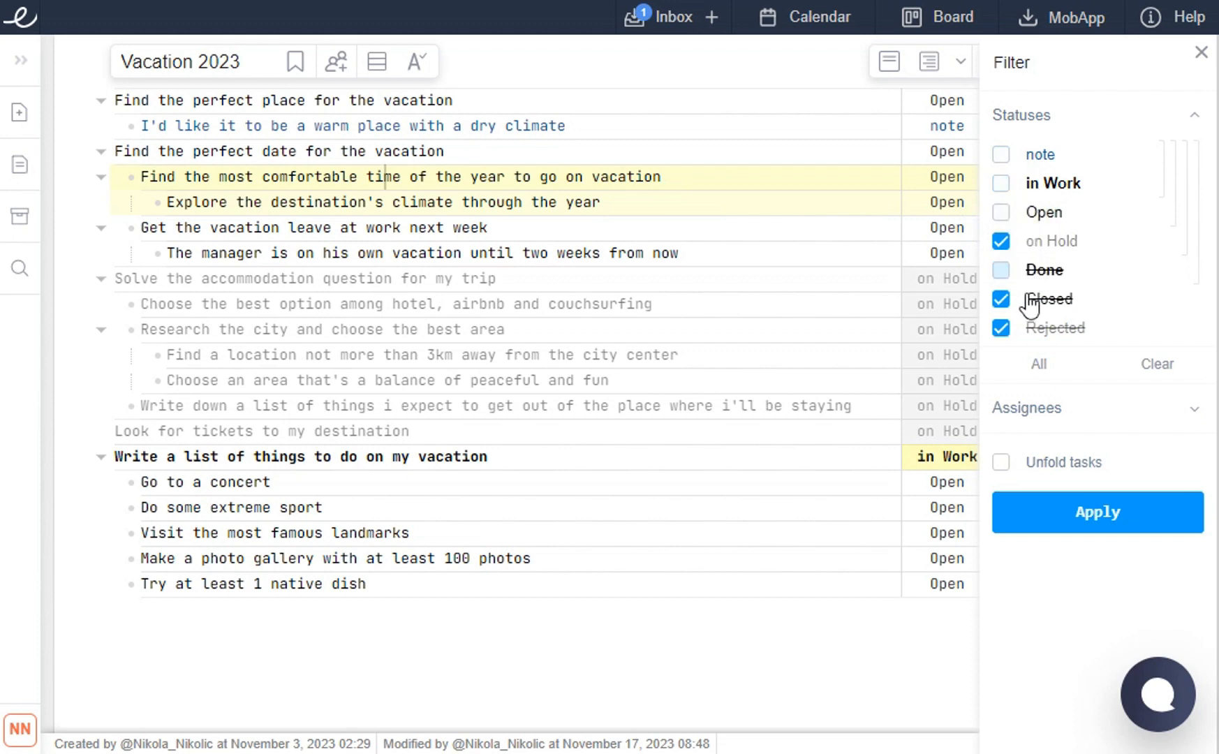
click(1030, 300)
click(1028, 330)
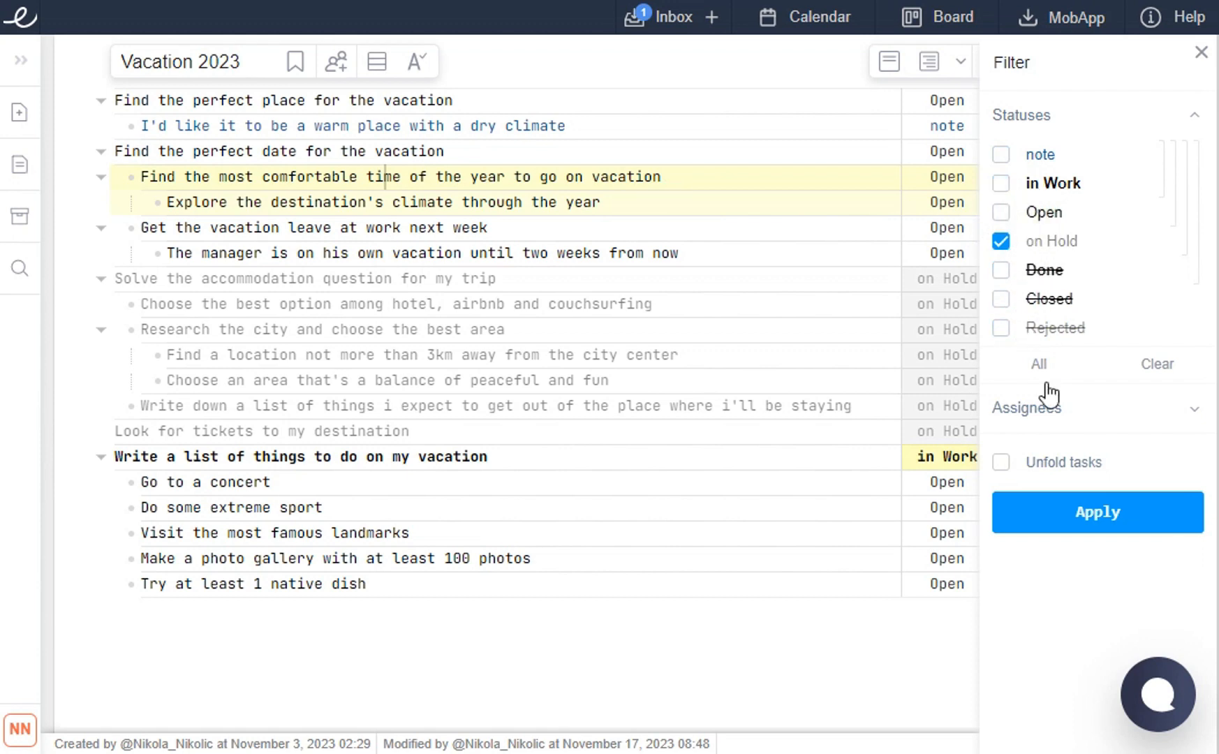
click(1016, 511)
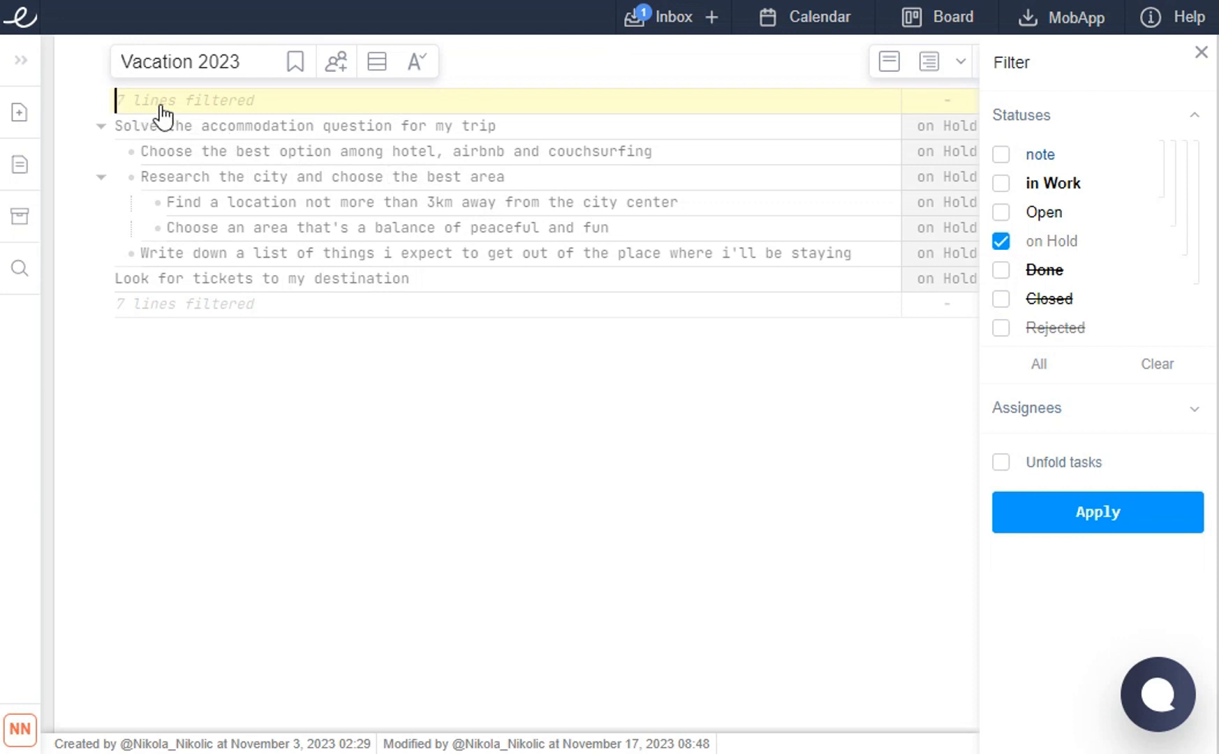
Step: Reveal the filtered lines before and after the on Hold tasks
drag(117, 124, 442, 282)
click(454, 278)
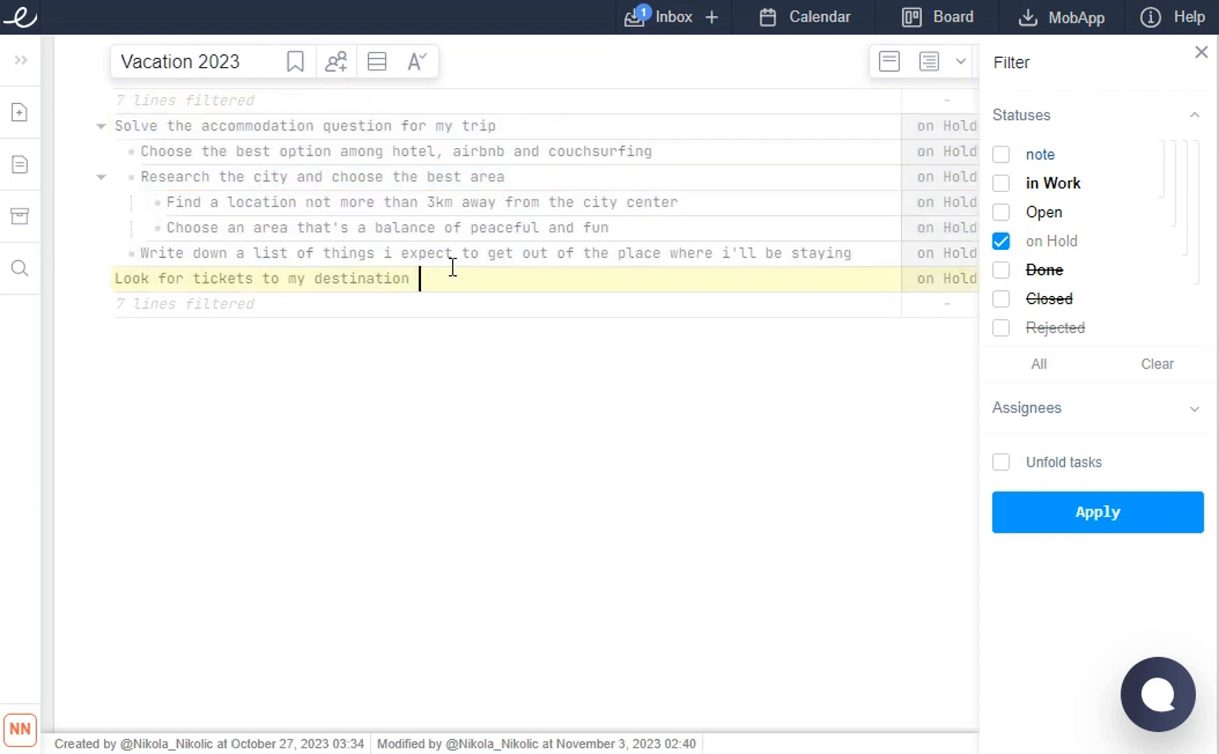
click(234, 106)
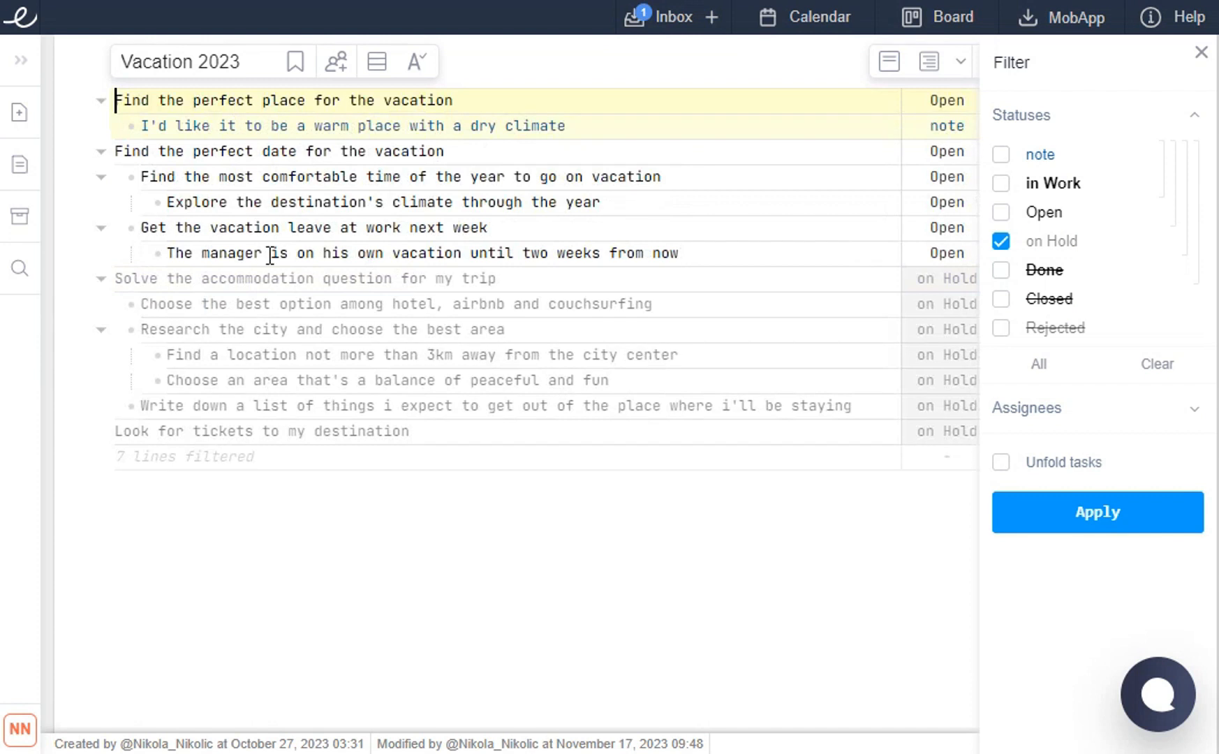
click(267, 462)
click(224, 457)
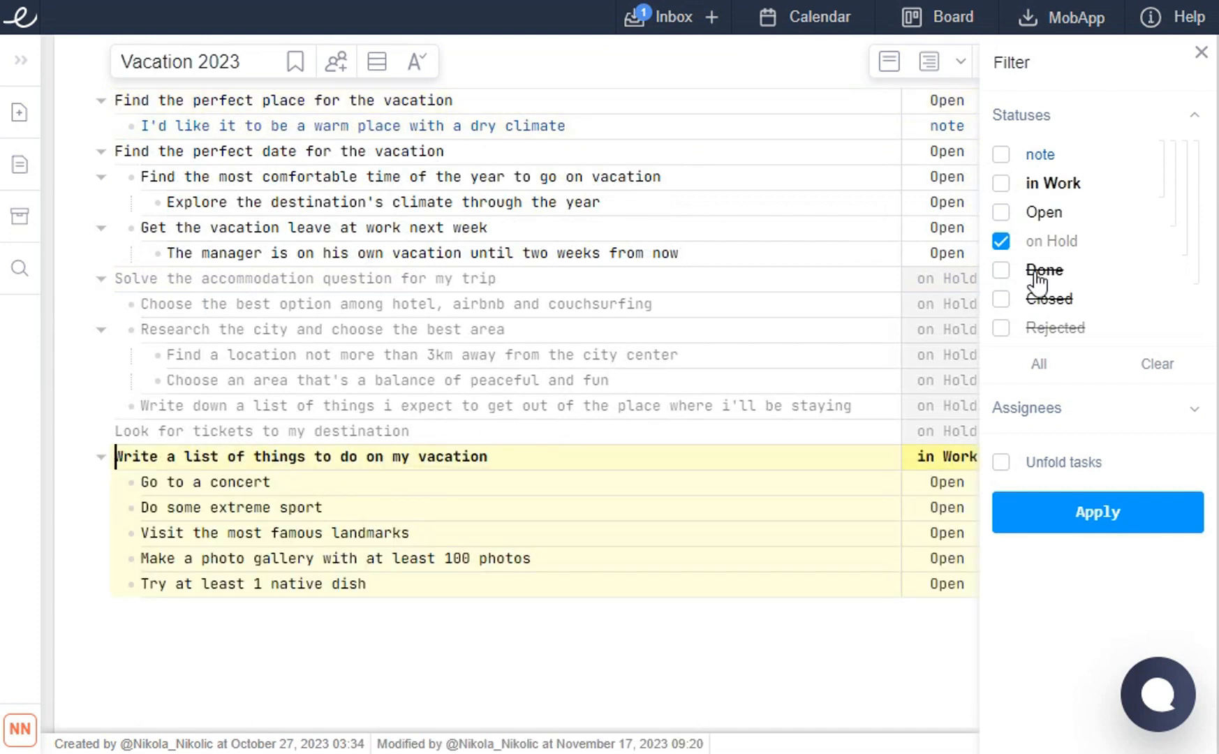
Step: Filter the document to show only tasks with the in Work status, and highlight the remaining task
click(1145, 389)
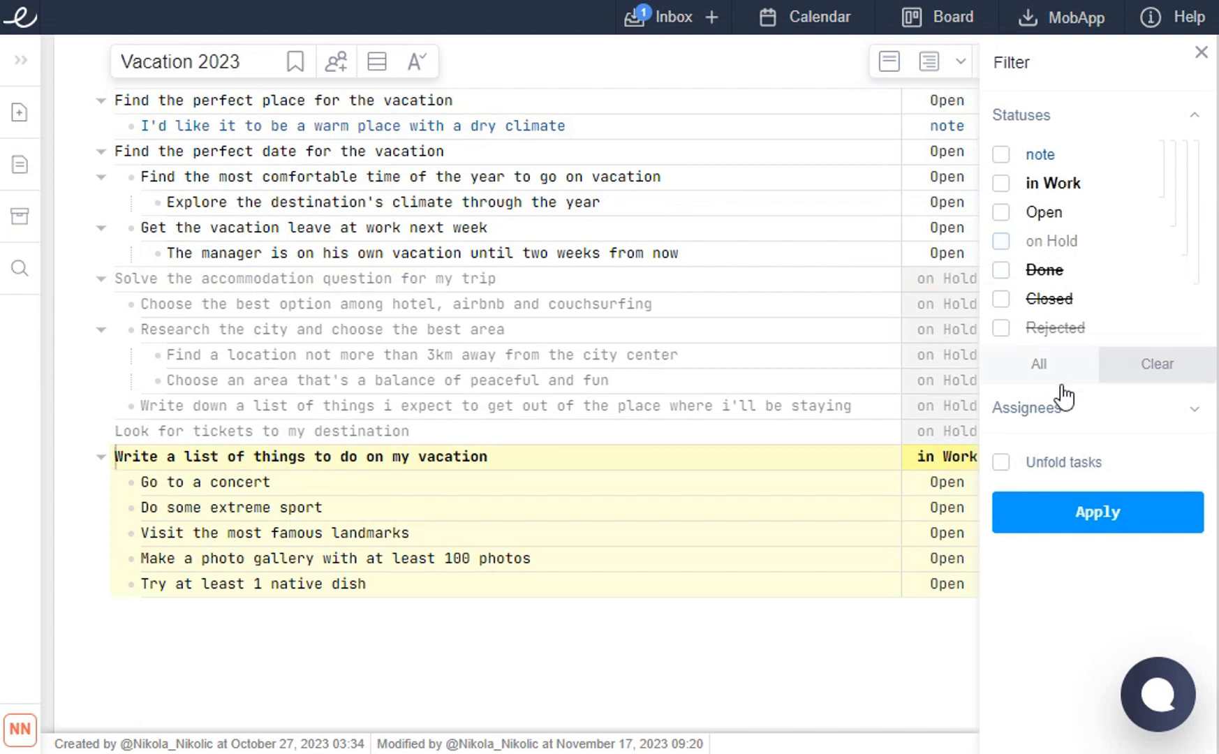
click(1040, 369)
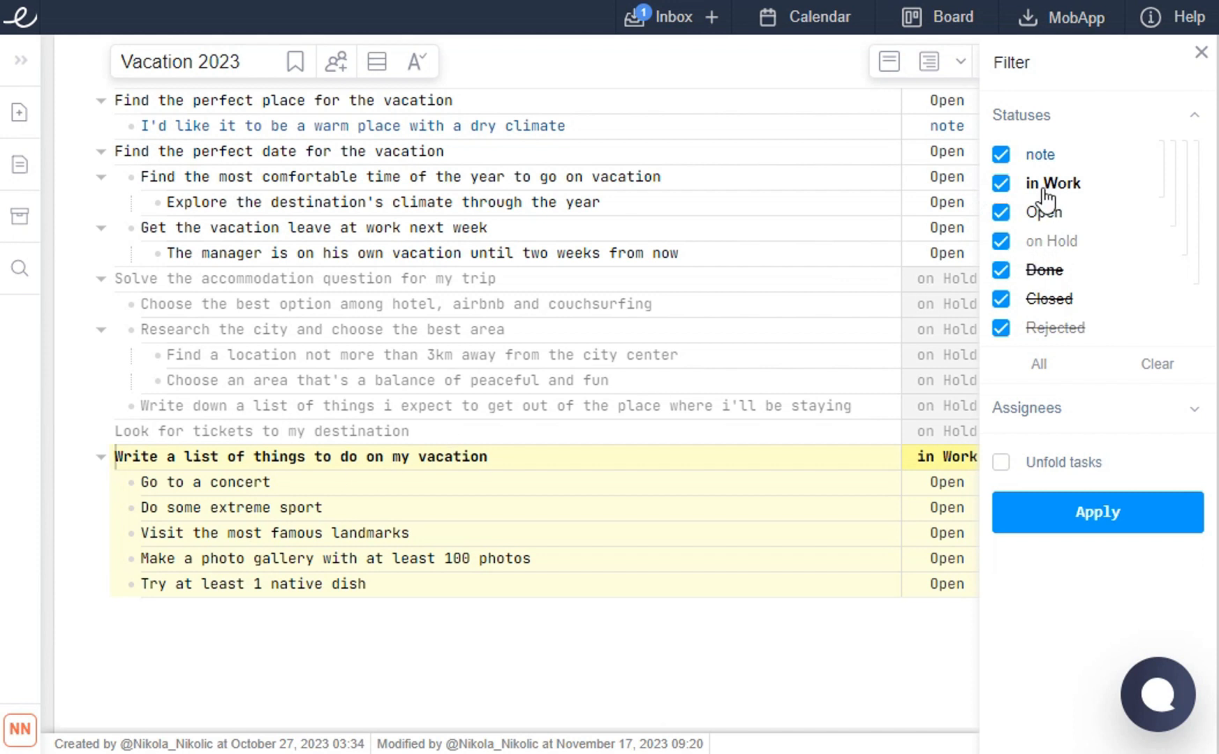
click(1045, 163)
click(1154, 366)
click(1059, 188)
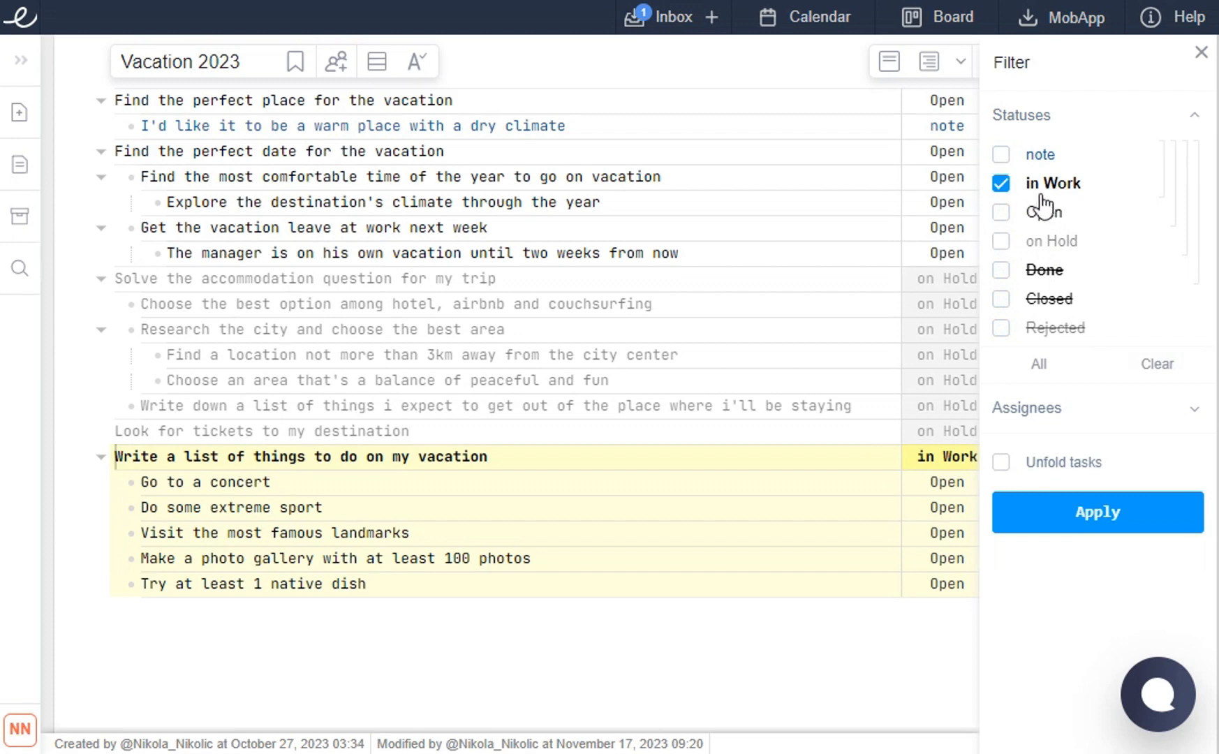
click(1111, 520)
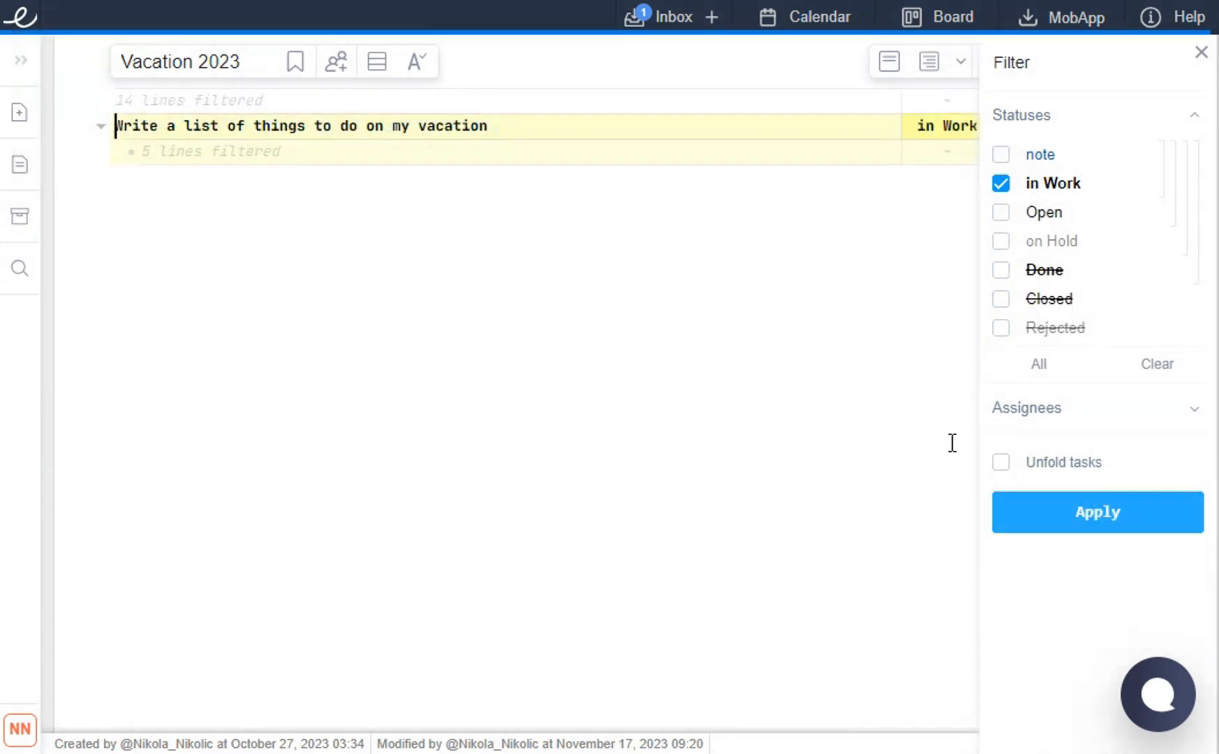
drag(116, 127, 520, 123)
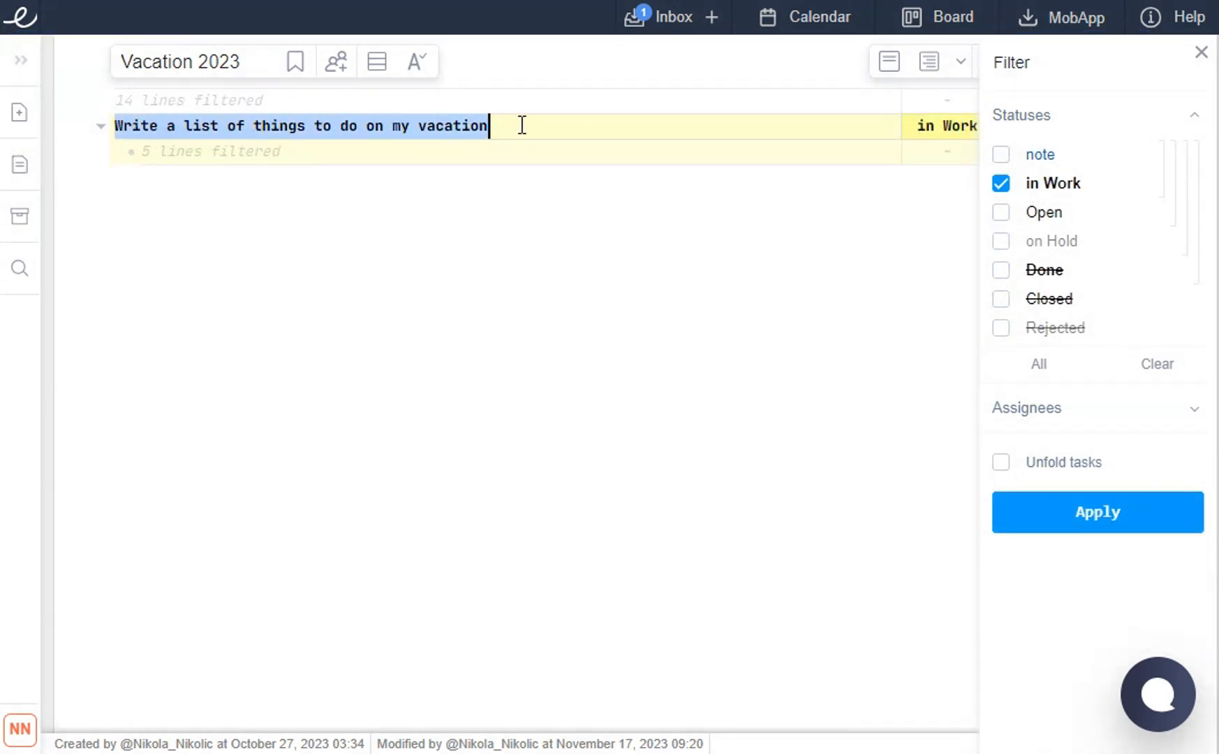
click(500, 126)
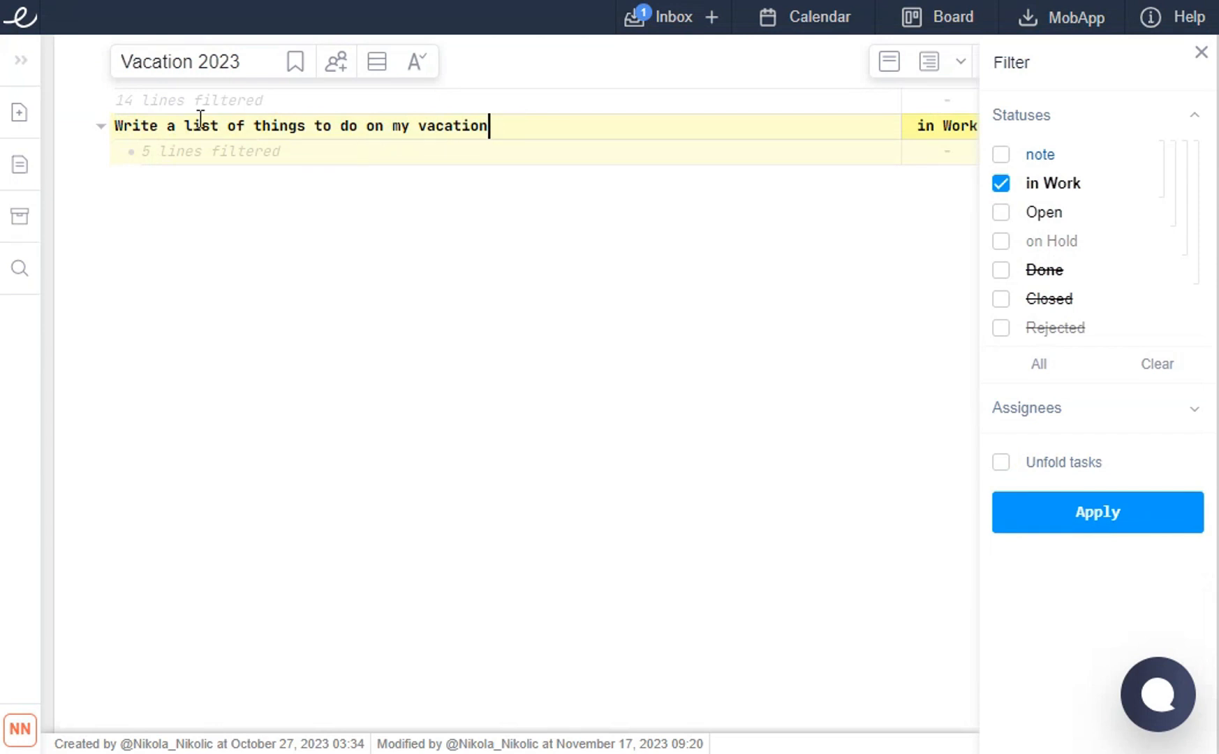
drag(114, 126, 530, 116)
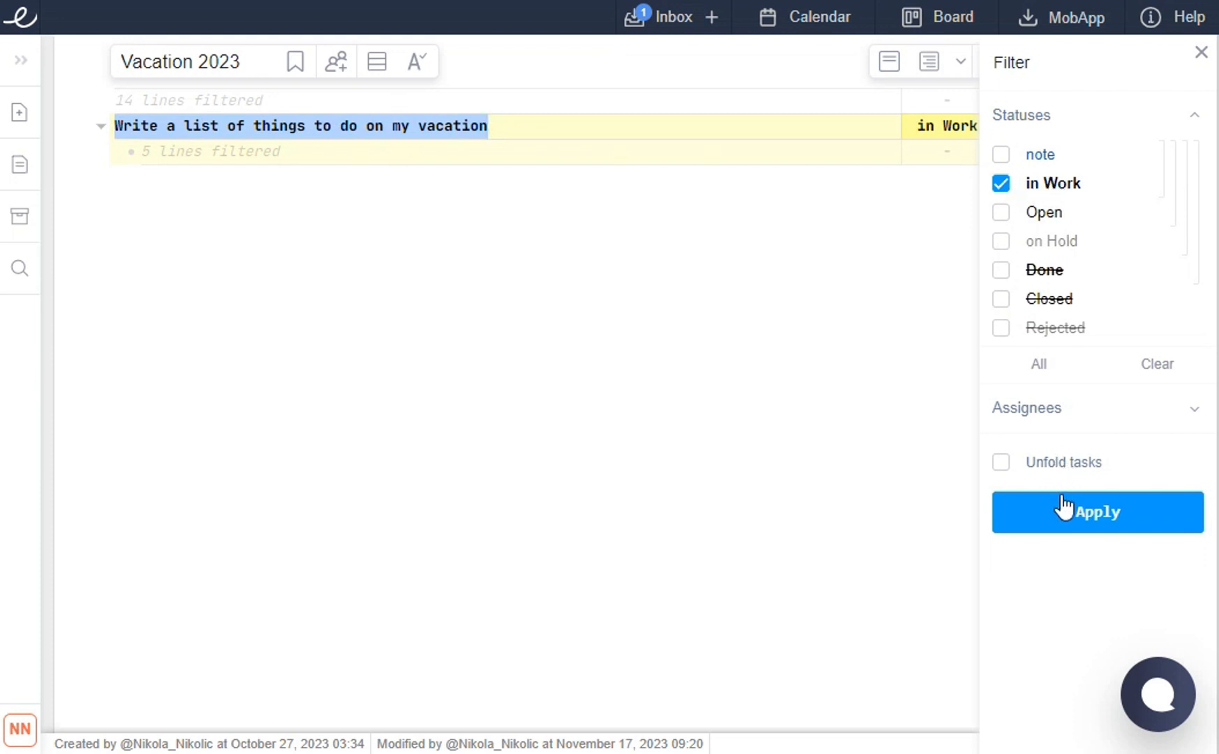
Step: Include all statuses in the filter again and apply it to the whole document
mouse_move(1028, 477)
click(1059, 369)
click(1110, 514)
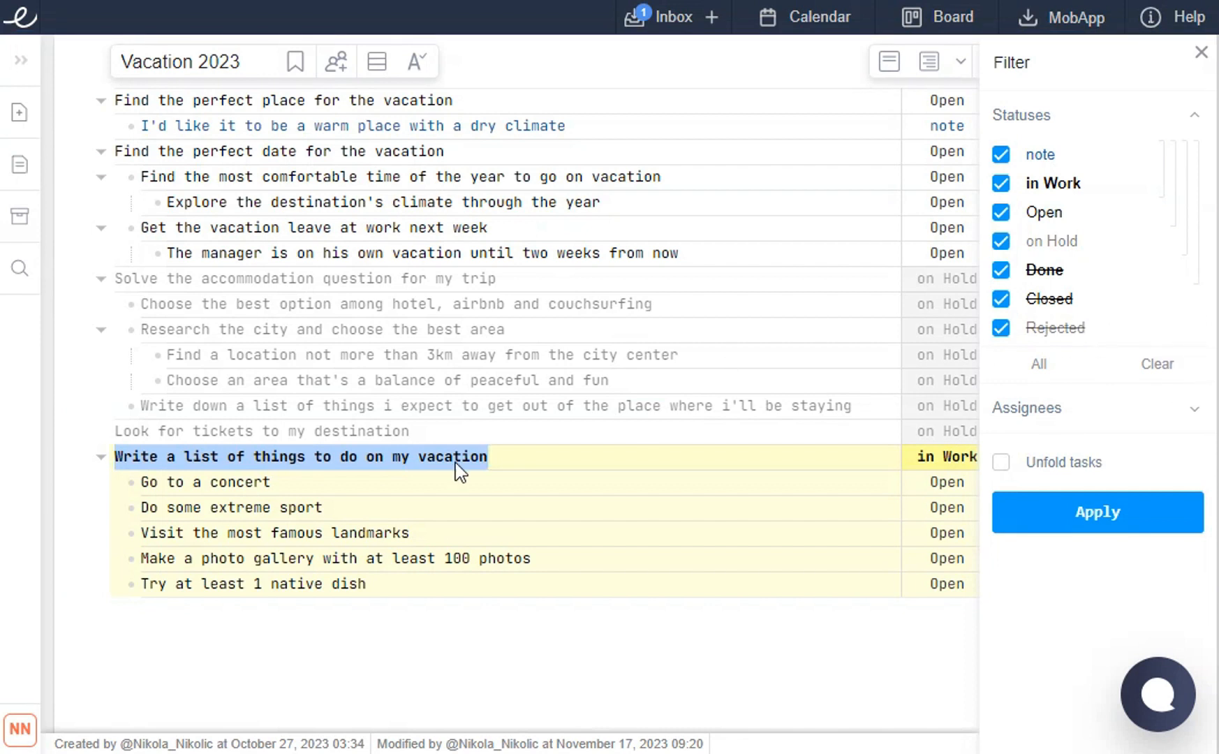
click(507, 381)
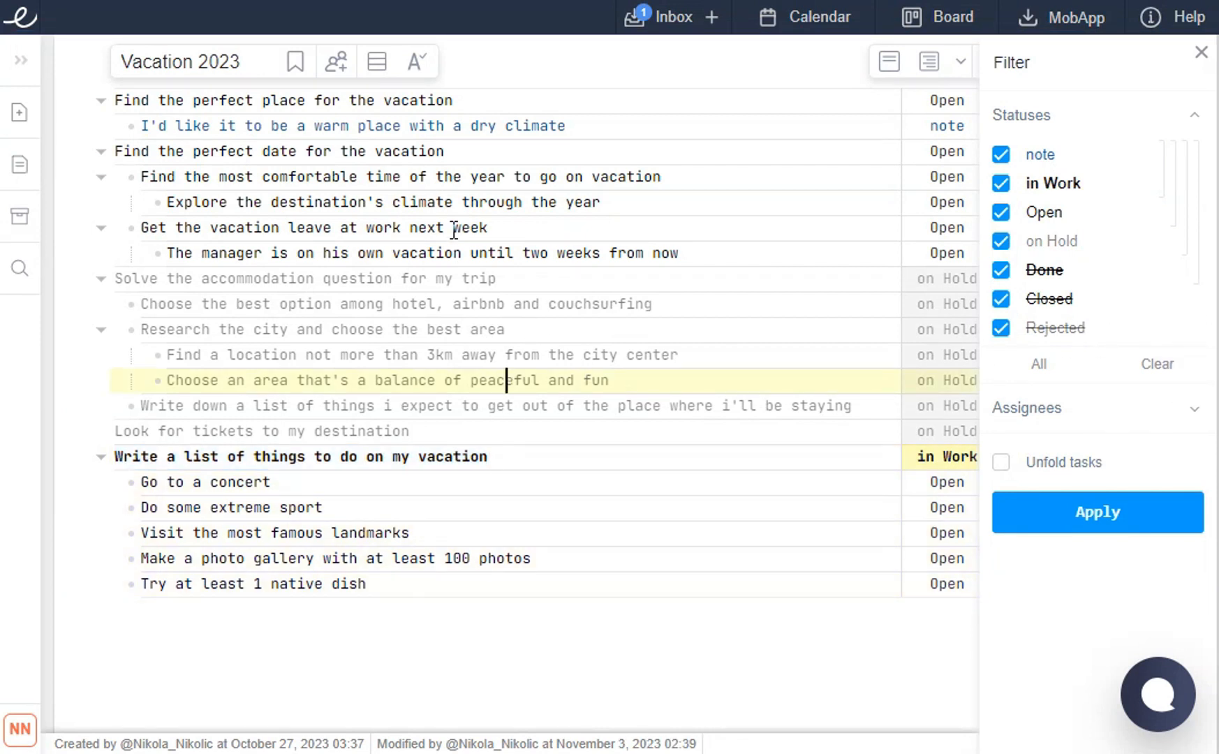
click(498, 203)
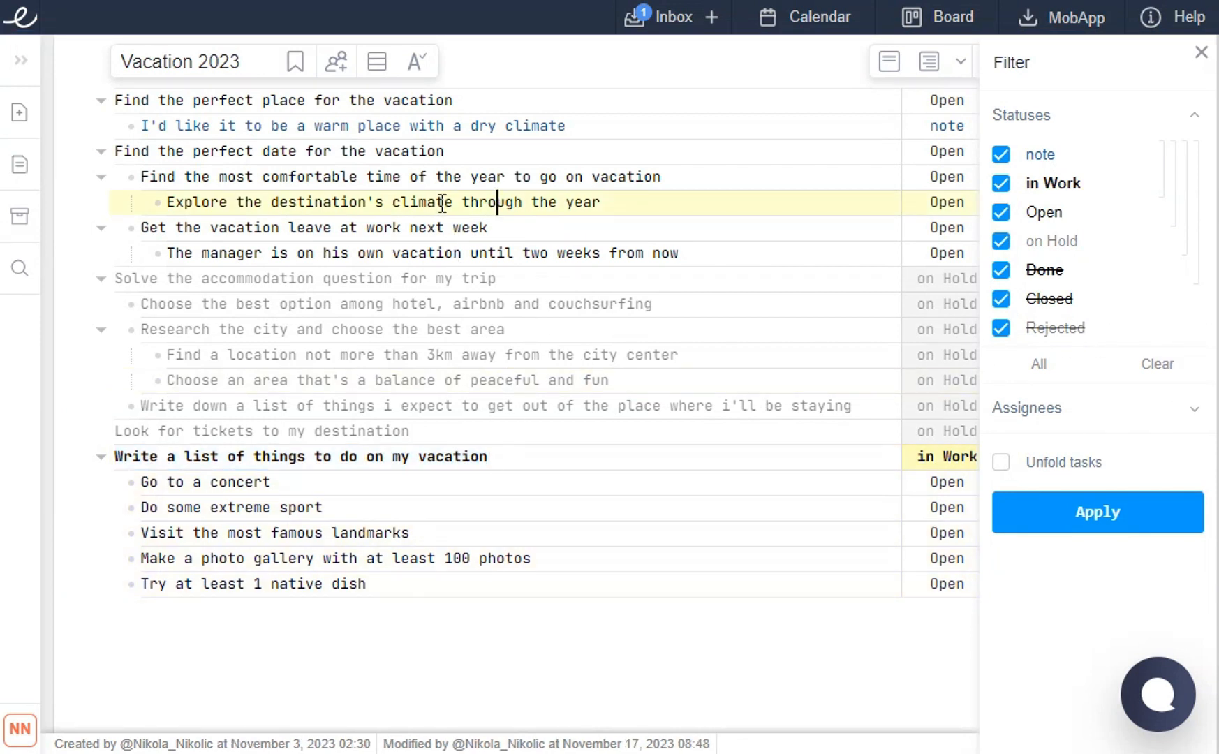
Step: Expand the assignee filter and assign "Write a list of things to do on my vacation" to the other team member with an @ mention
click(1141, 419)
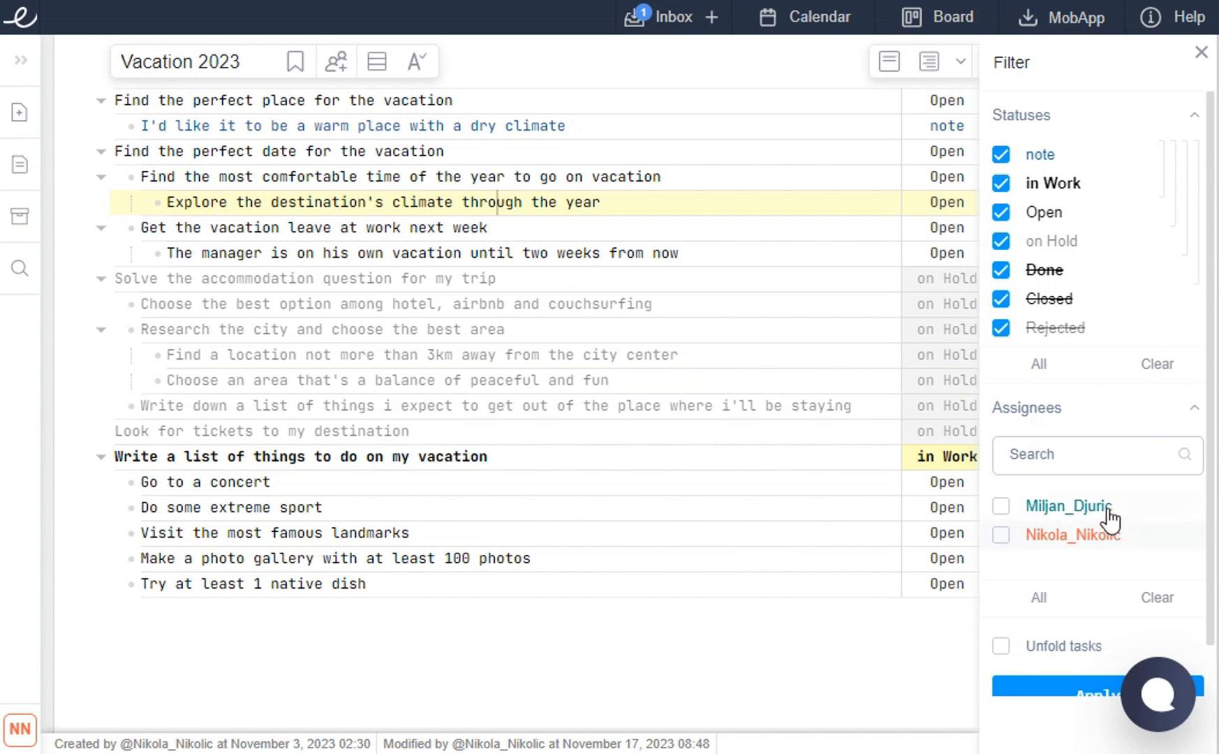
scroll(1085, 386, down, 1)
click(554, 457)
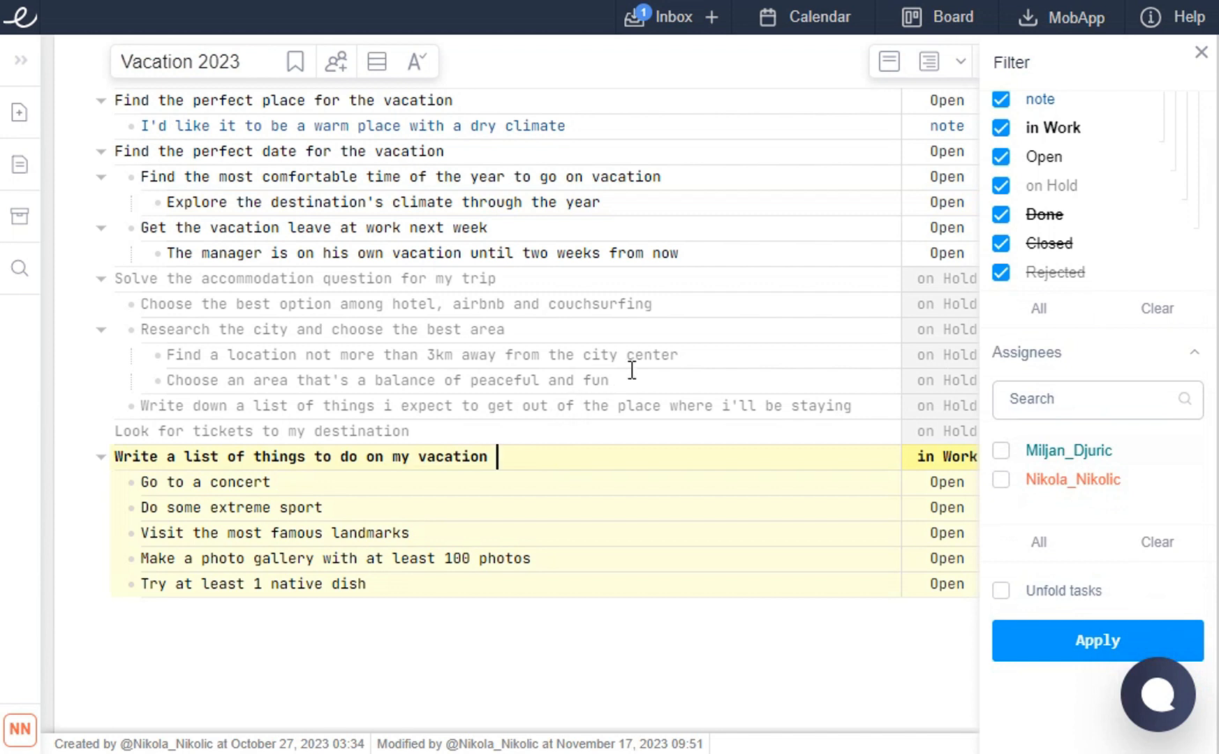
text(@mil)
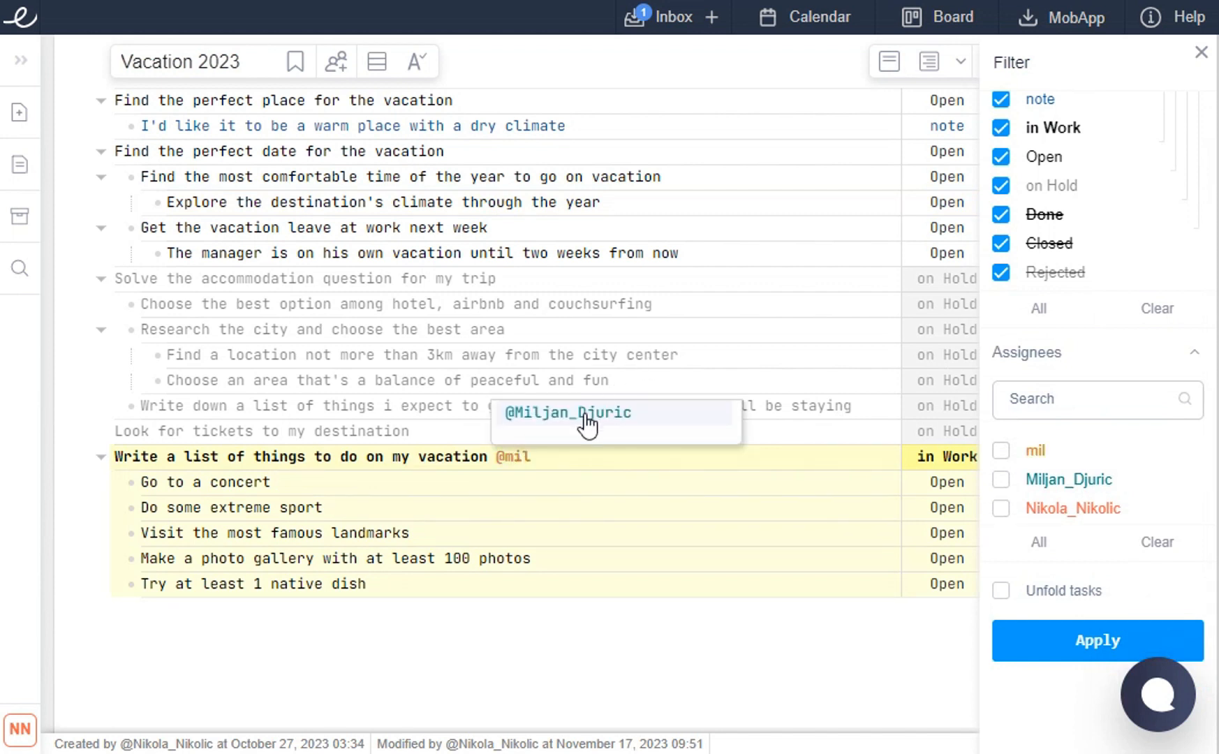
click(587, 418)
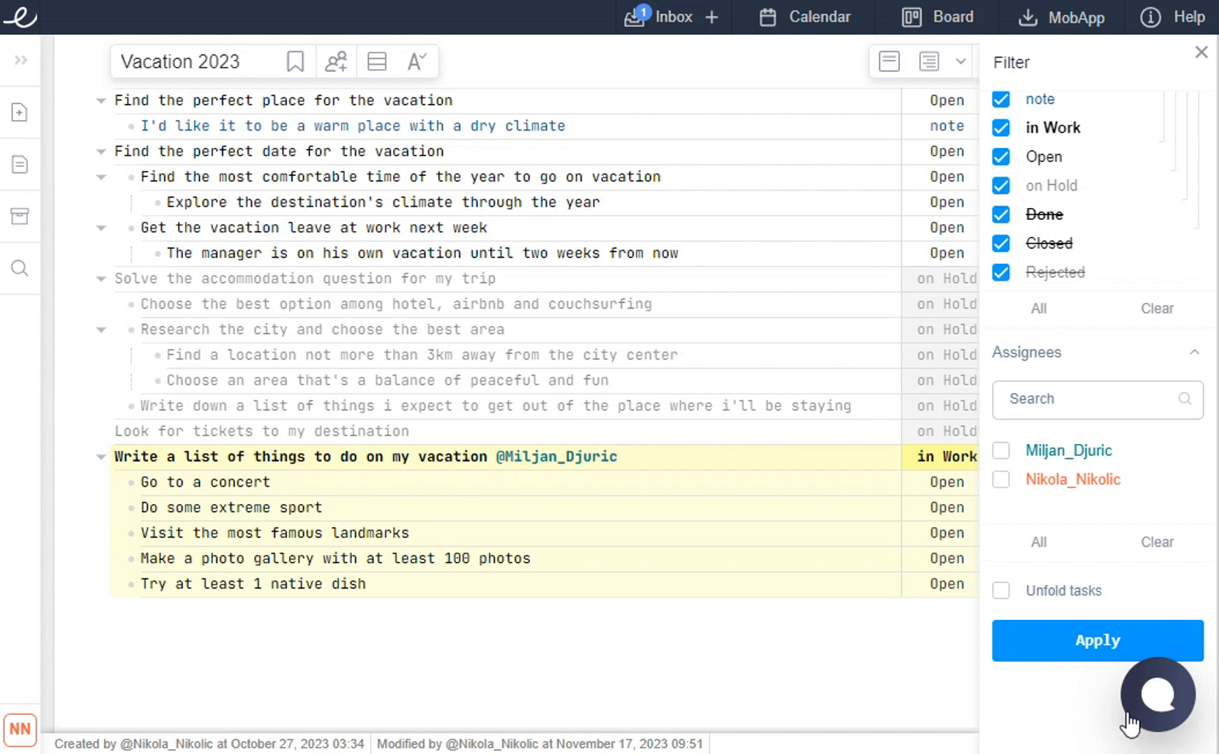
Step: Filter the document to show only the tasks assigned to the team member mentioned in the vacation list task
click(1002, 451)
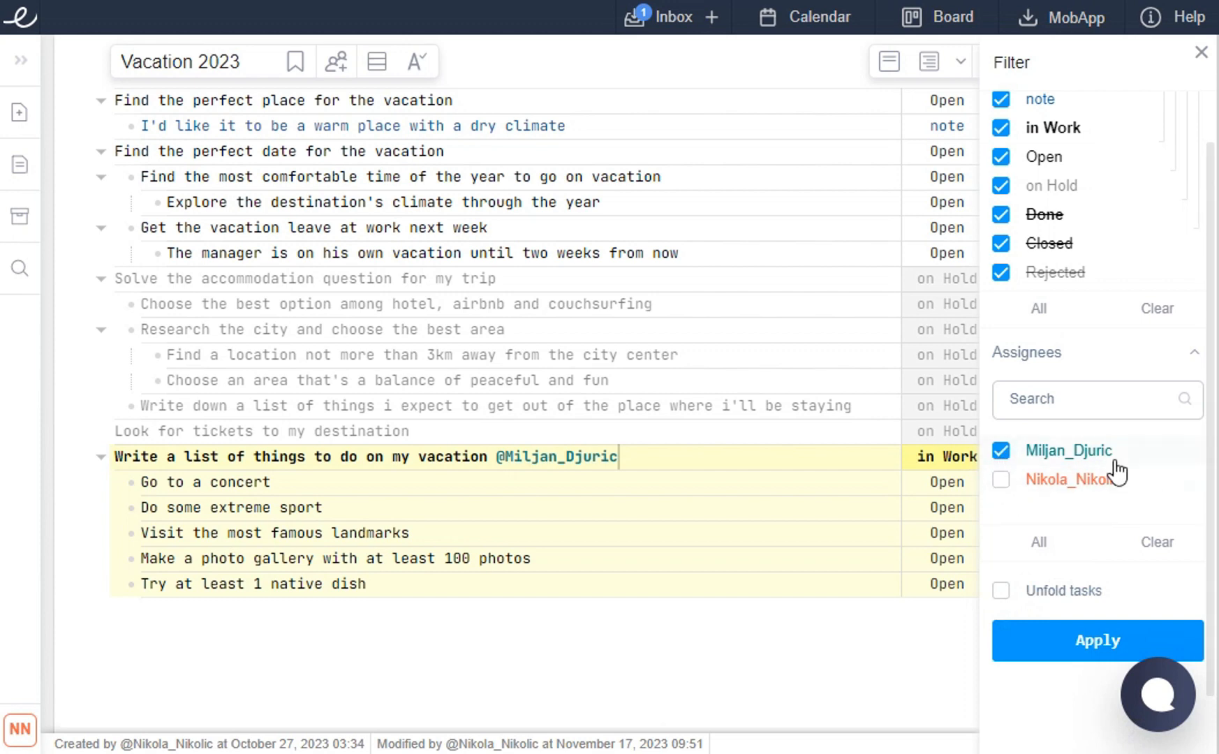
click(1062, 634)
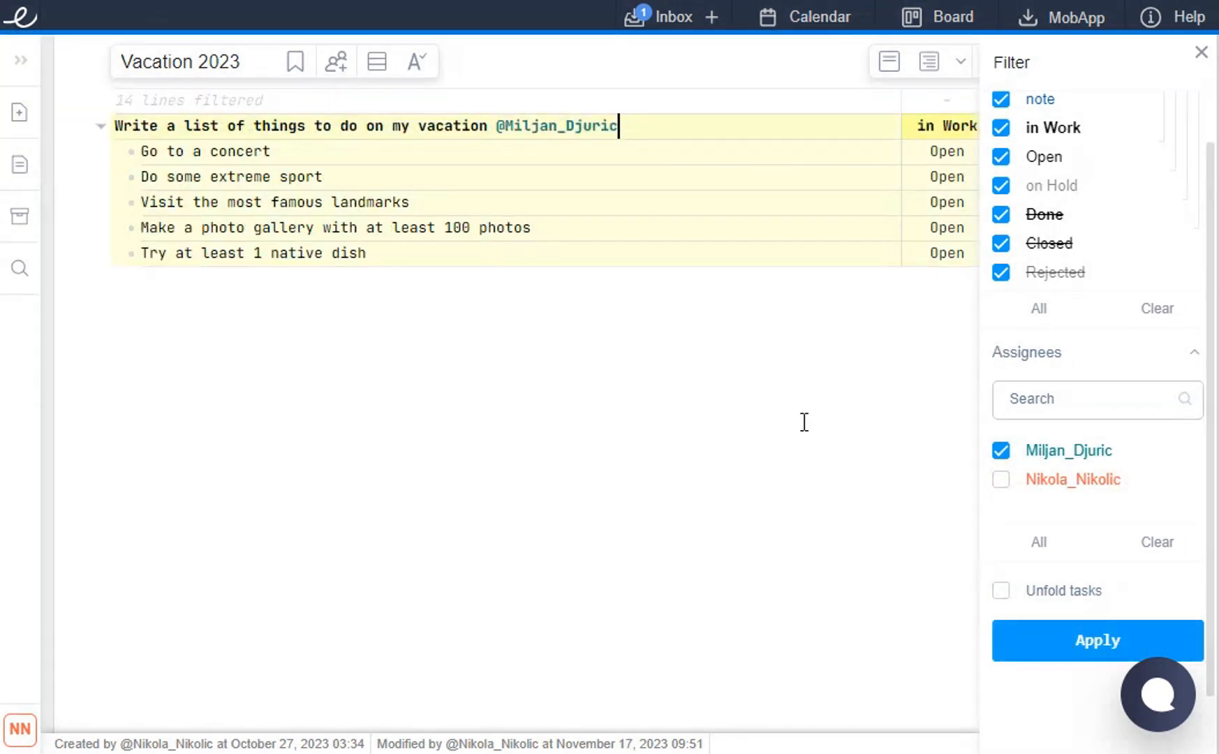
drag(497, 126, 650, 125)
click(649, 125)
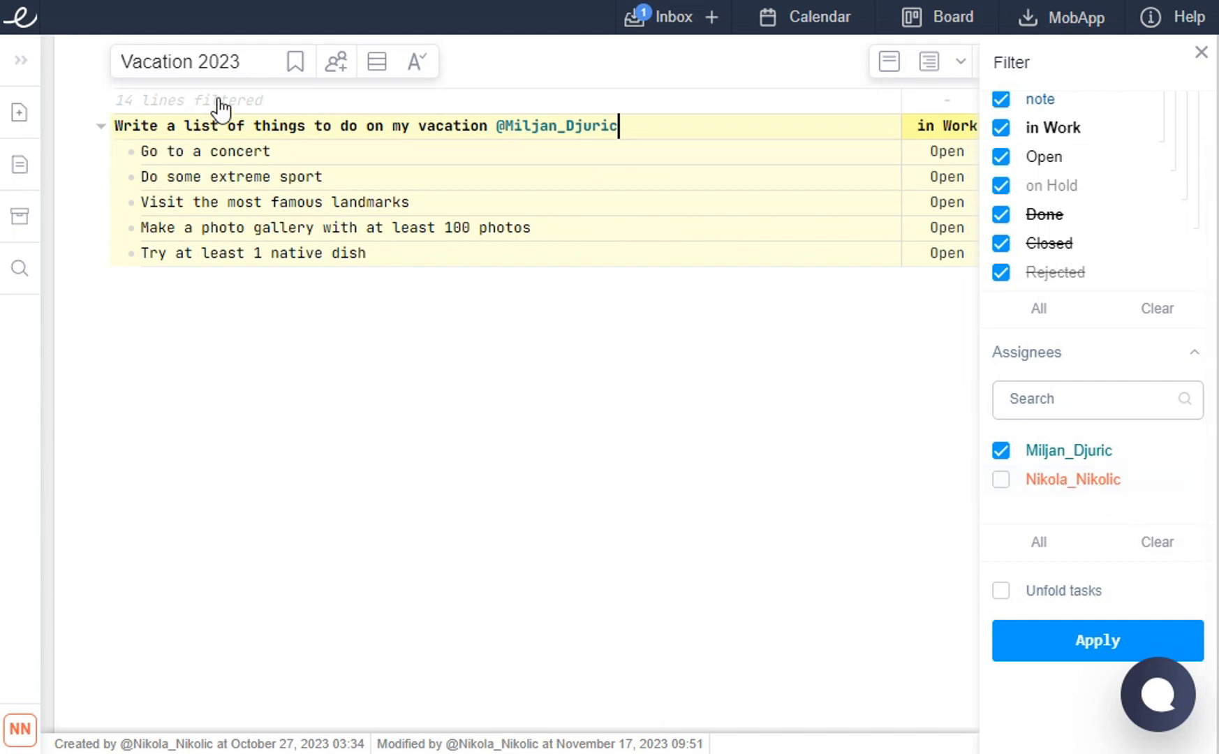
Step: Include all assignees in the filter, apply it and close the filter options
click(1078, 555)
click(1093, 653)
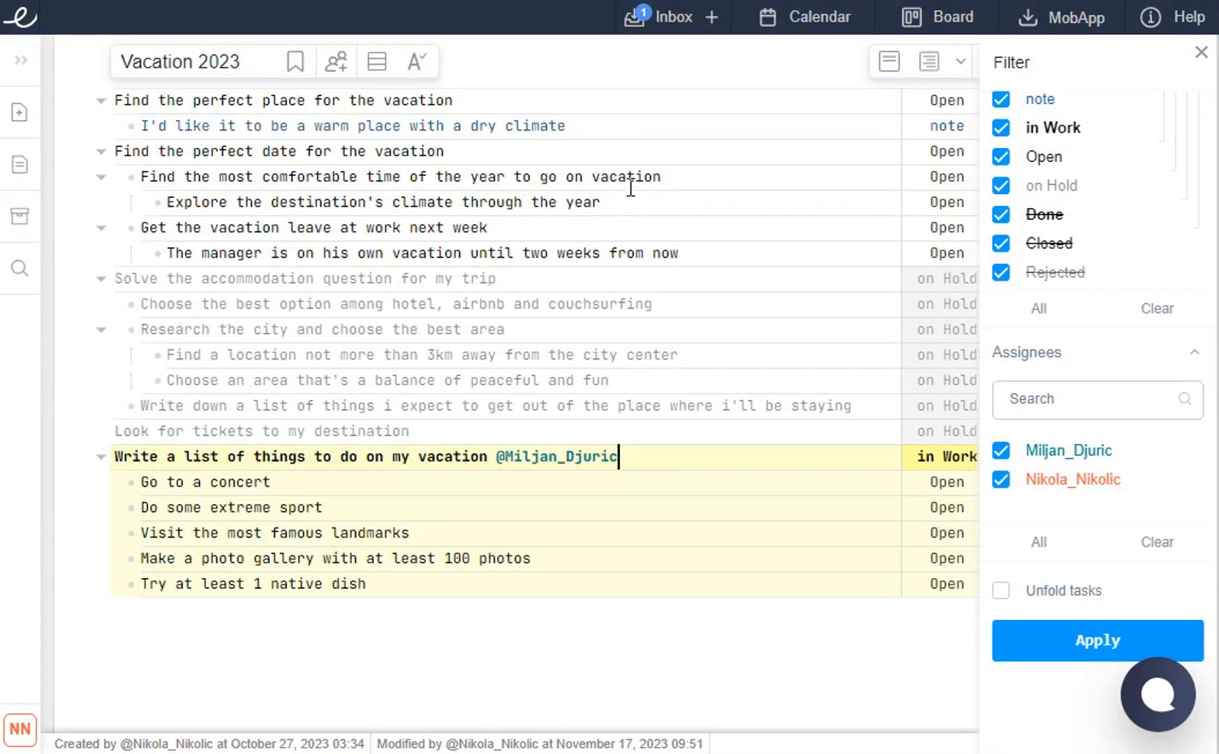
click(1198, 55)
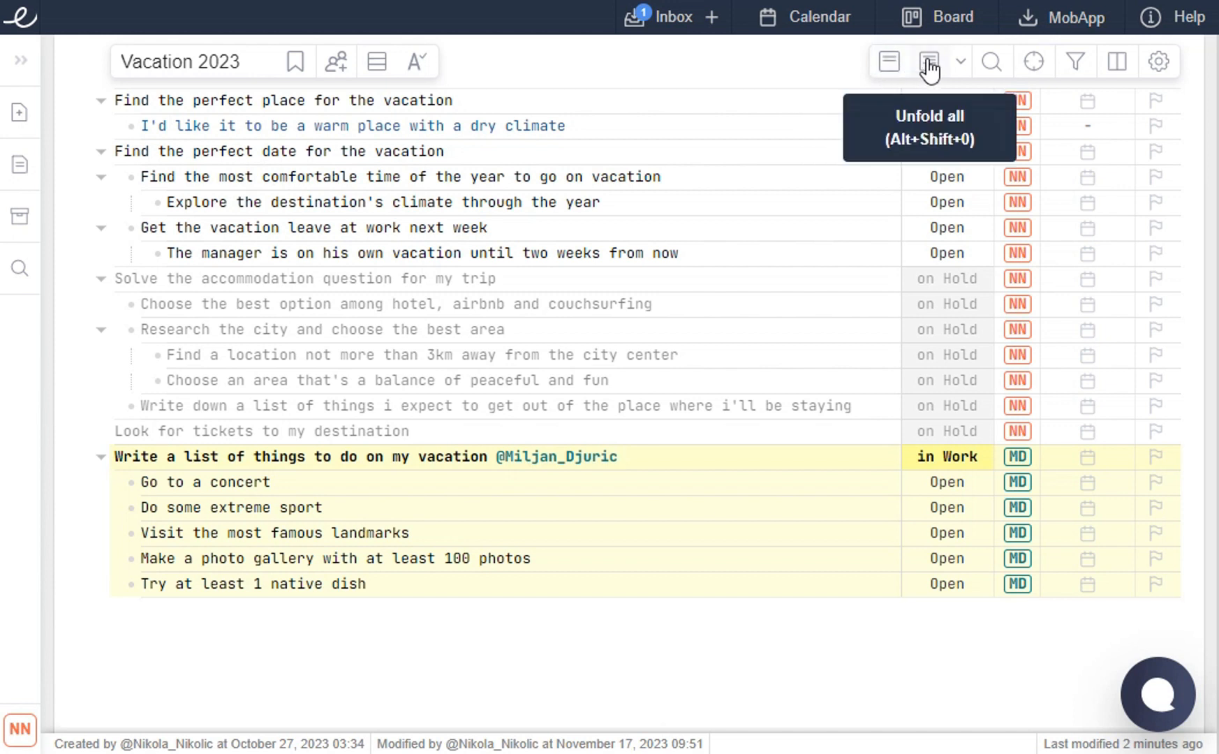
Step: Fold and unfold all tasks in the document several times, leaving only the top-level tasks displayed
click(888, 69)
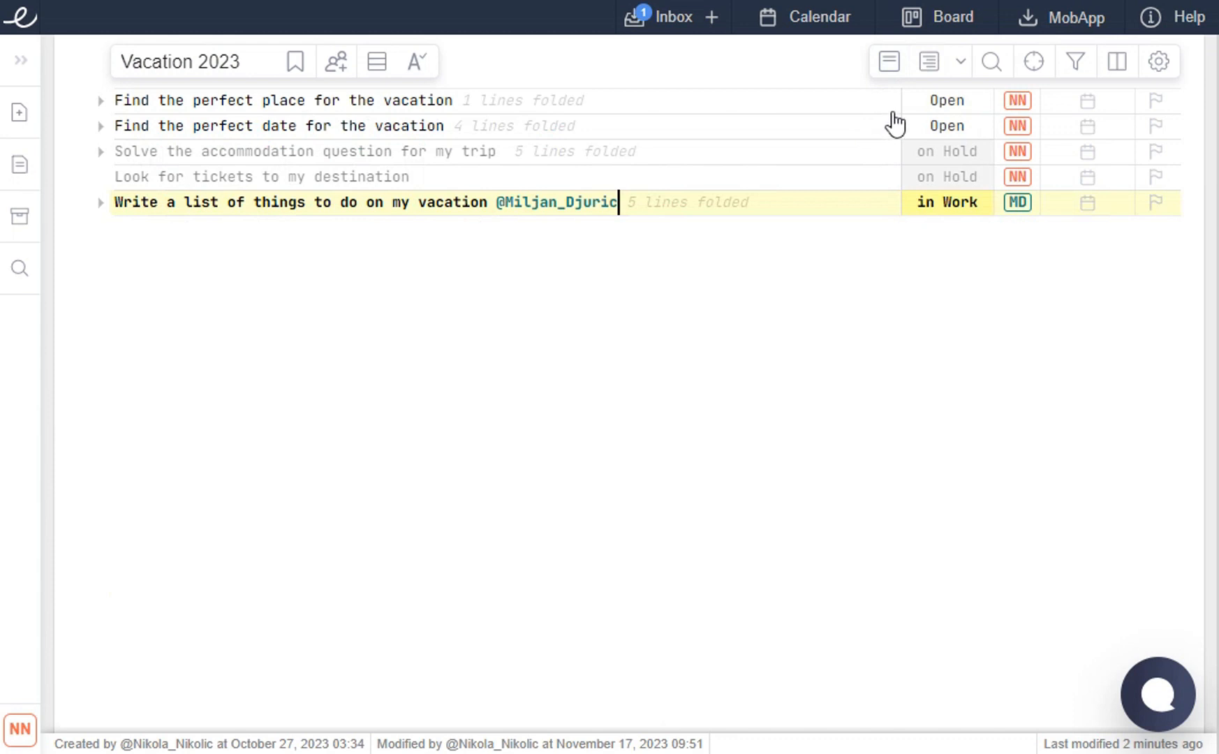
click(929, 70)
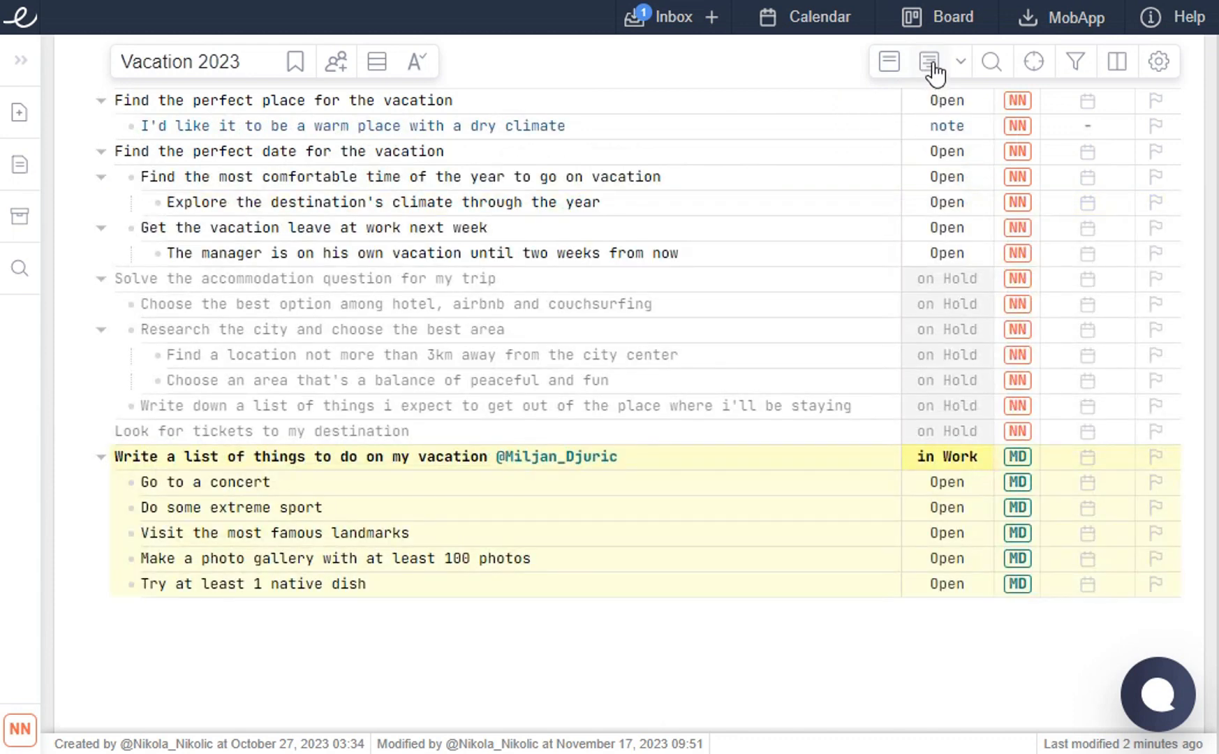
click(888, 71)
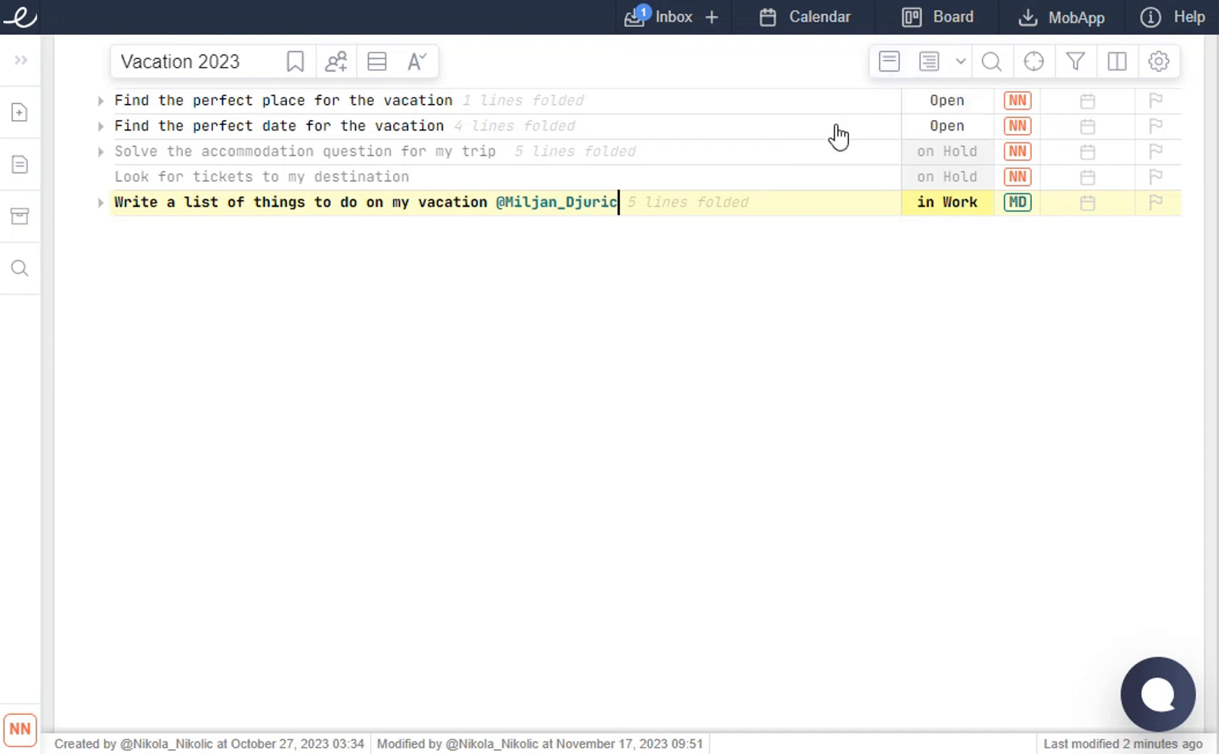
key(alt+shift+0)
key(alt+0)
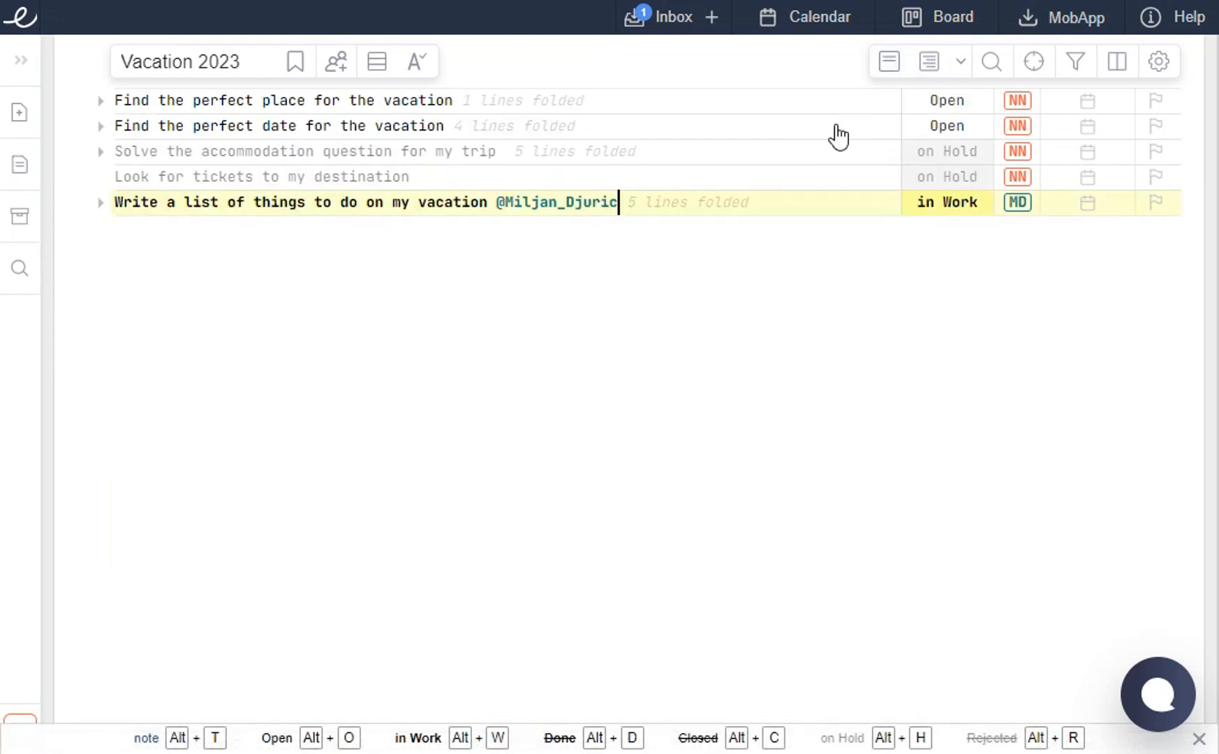
key(alt+shift+0)
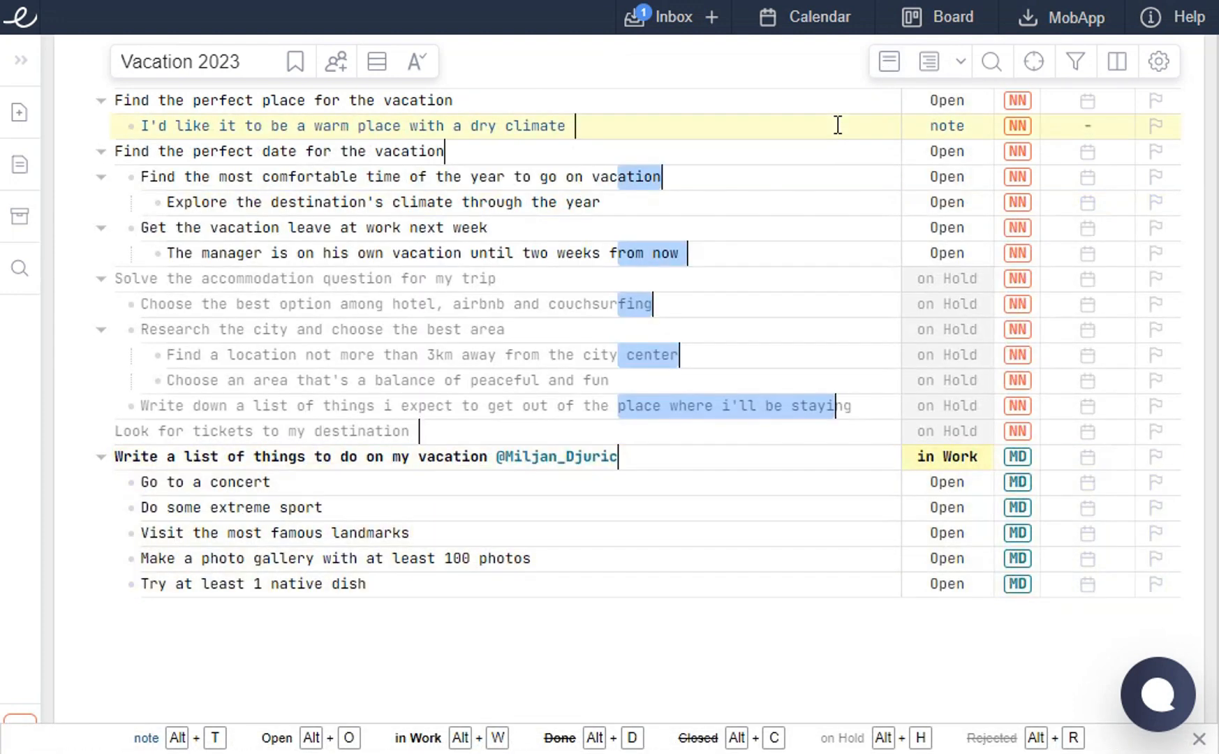
key(alt+0)
key(alt+shift+0)
key(alt+0)
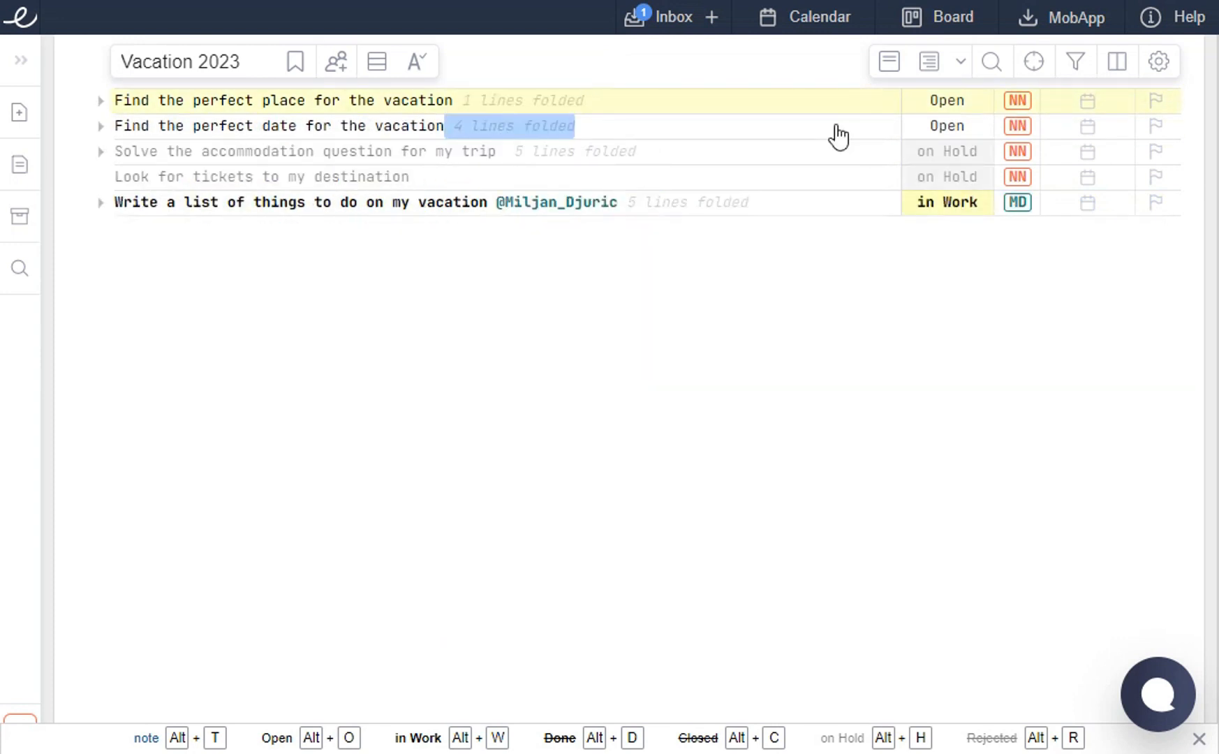
Step: Unfold the four folded top-level tasks individually, starting with the things-to-do list and ending with the perfect place task
click(540, 182)
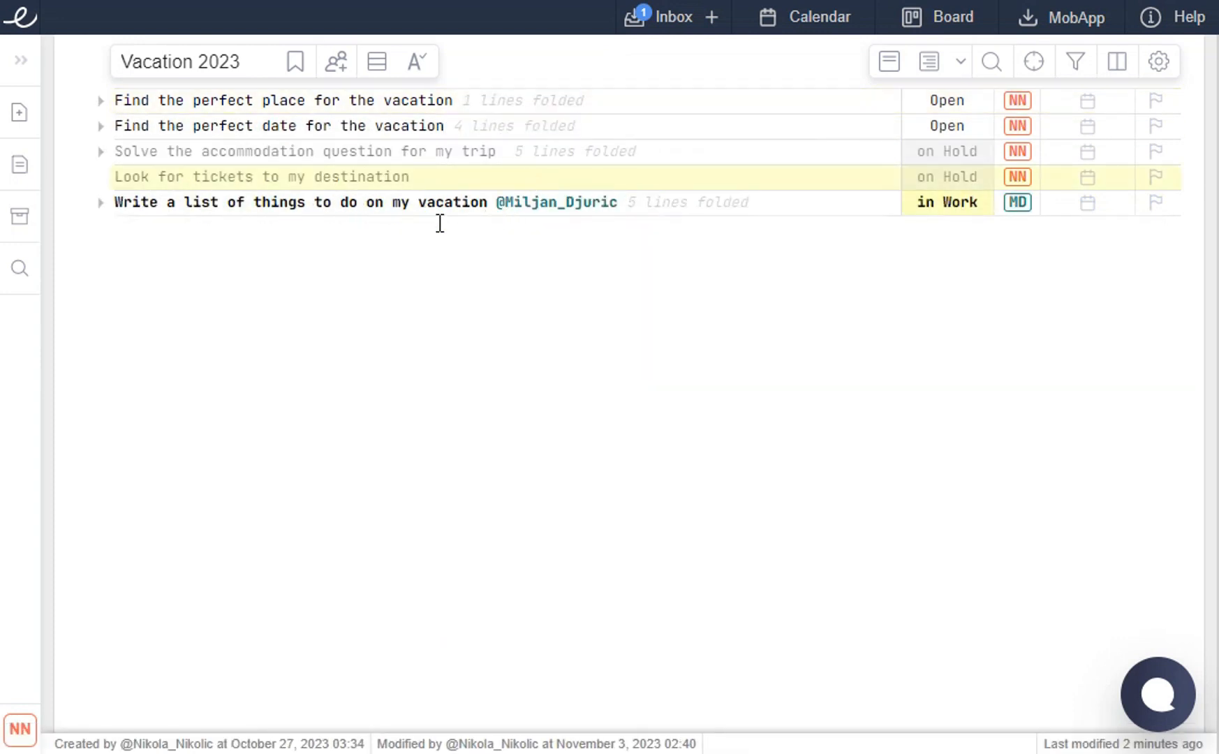
click(101, 203)
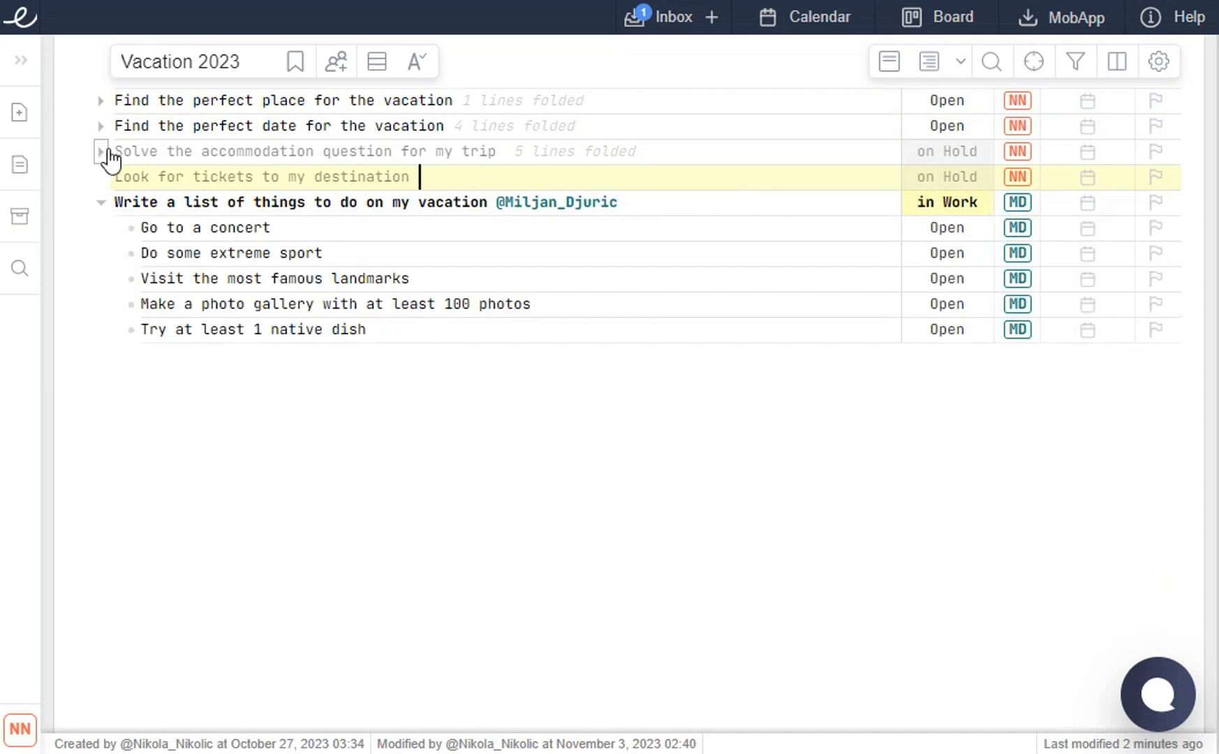
click(101, 152)
click(100, 126)
click(101, 99)
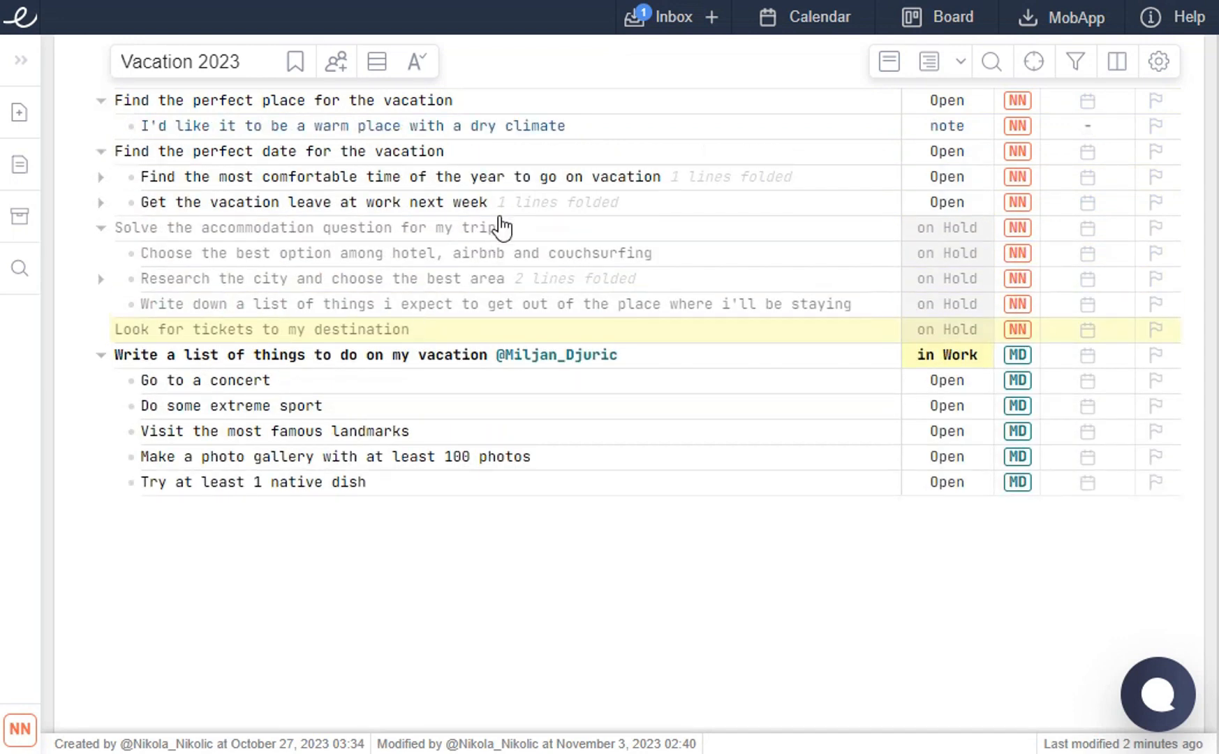
Step: View the available actions for the "Get the vacation leave at work next week" task, including focusing on it, and dismiss them
click(437, 204)
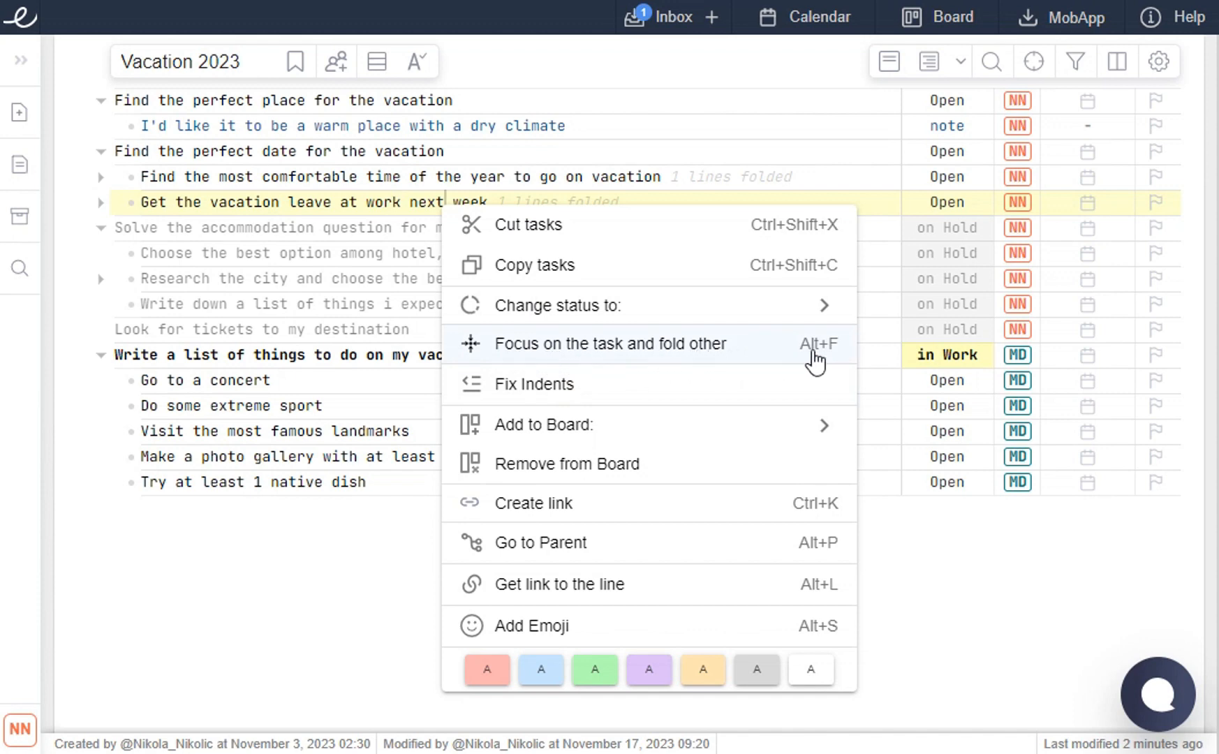
right_click(360, 323)
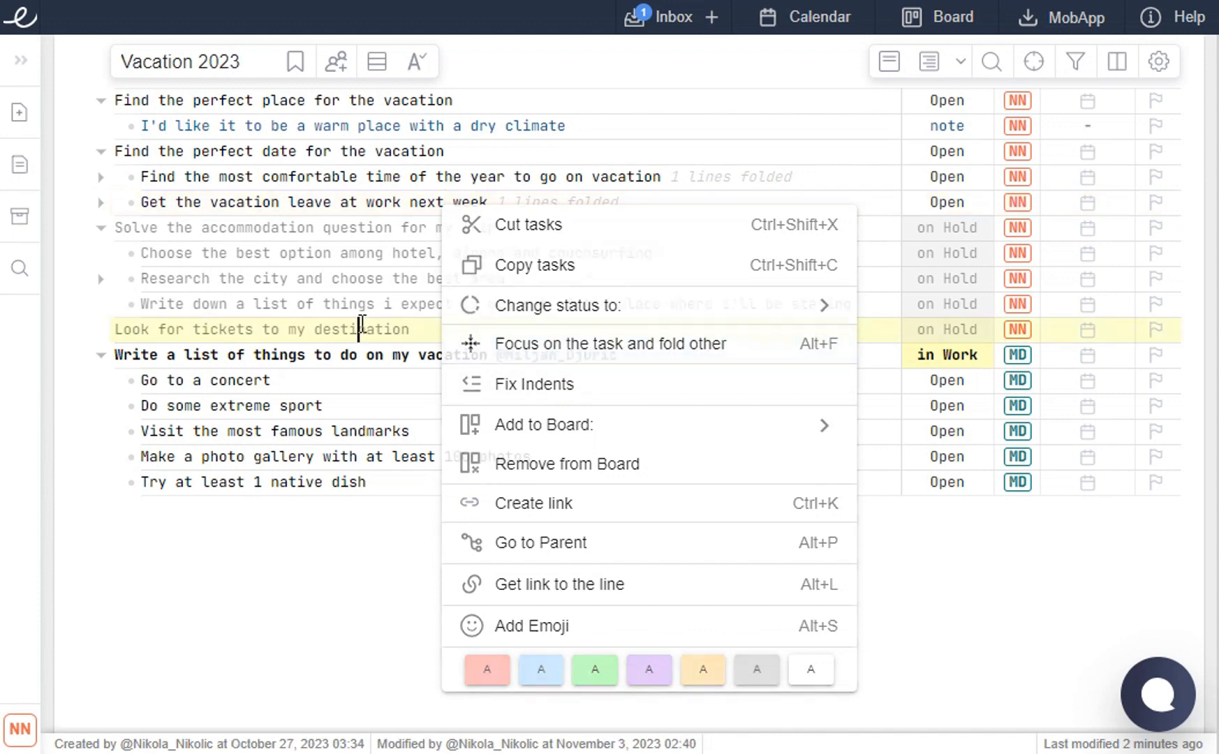
click(307, 304)
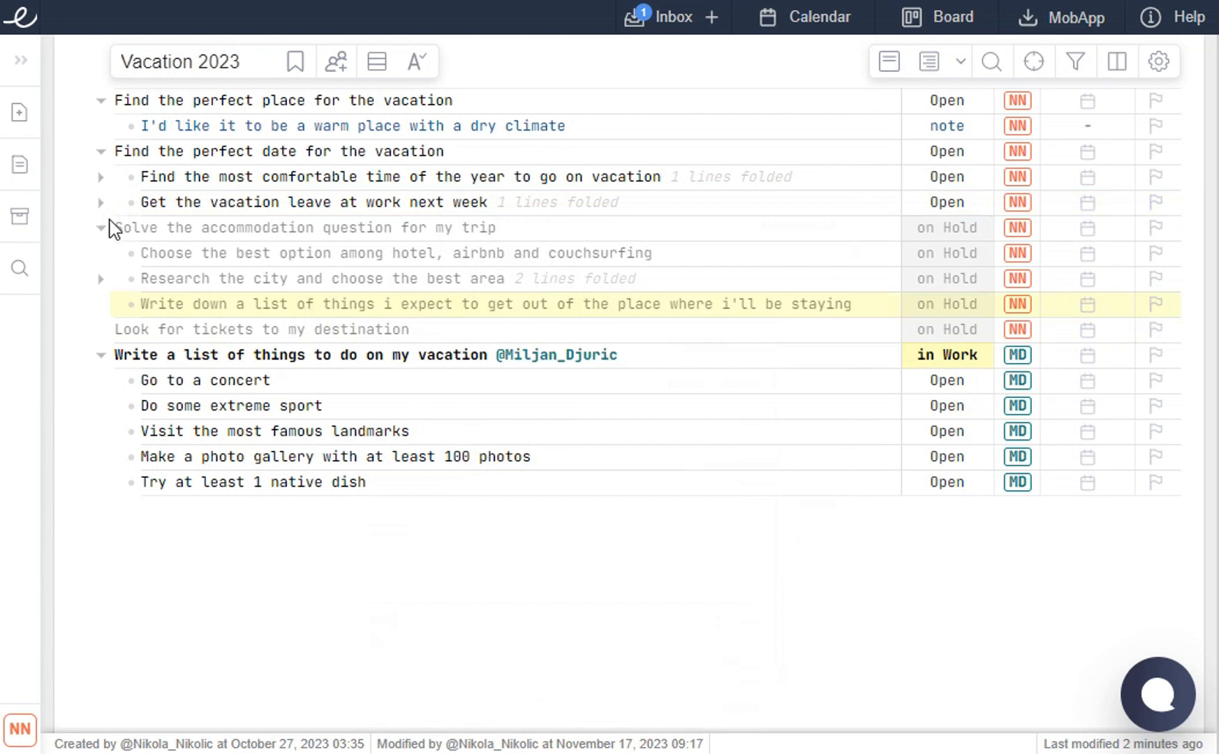
Step: Unfold both subtasks under "Find the perfect date for the vacation"
click(101, 204)
click(708, 180)
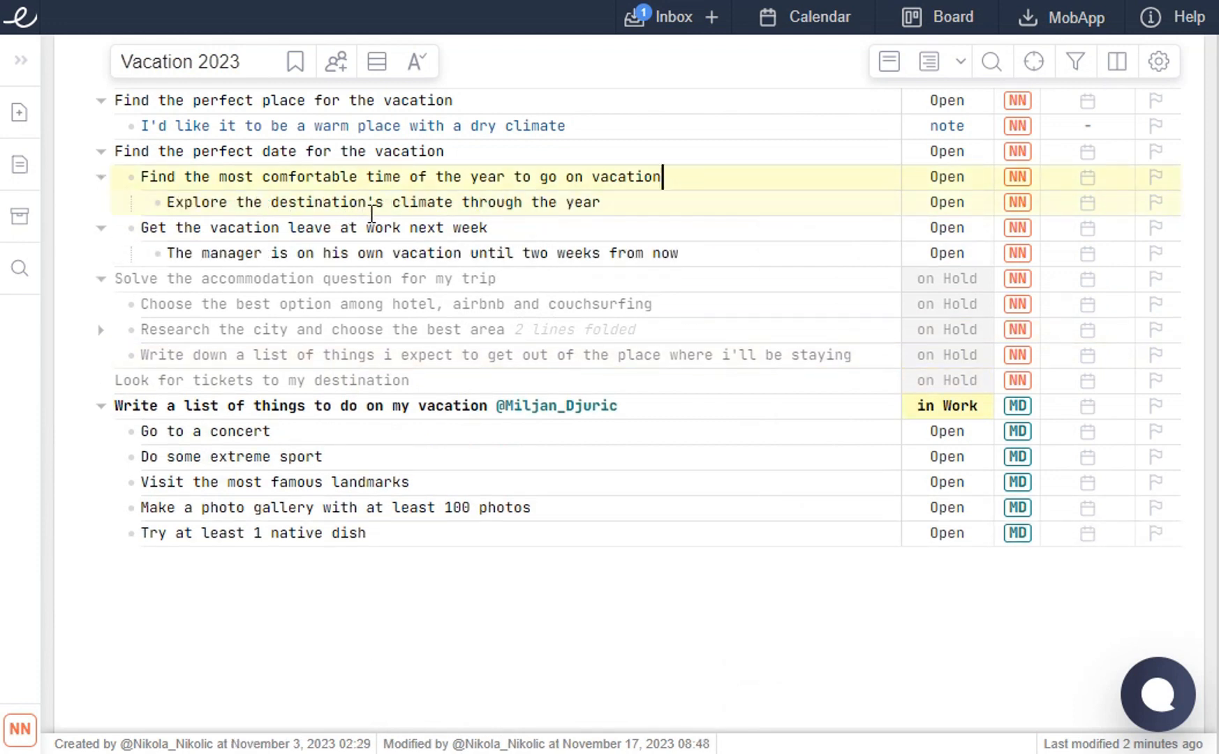
click(625, 212)
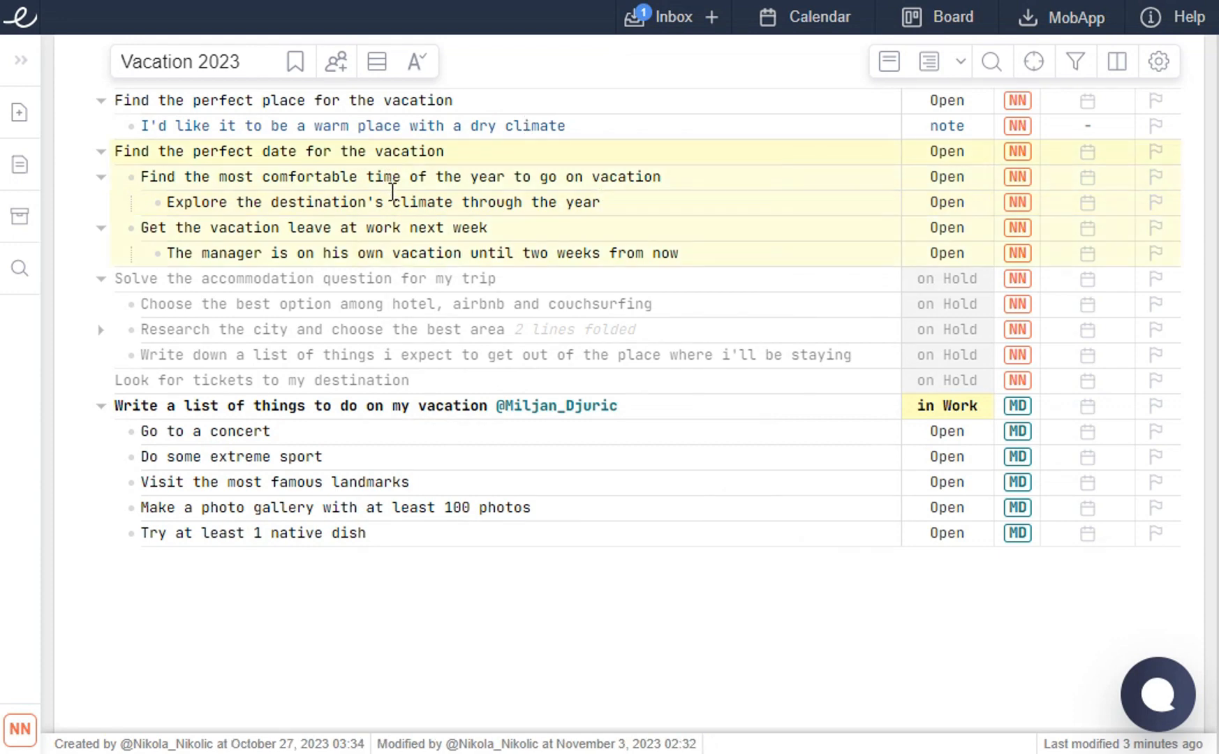
Step: Focus on "Explore the destination's climate through the year" and fold the other tasks, highlighting the focused line's text
click(396, 207)
key(ctrl+shift+minus)
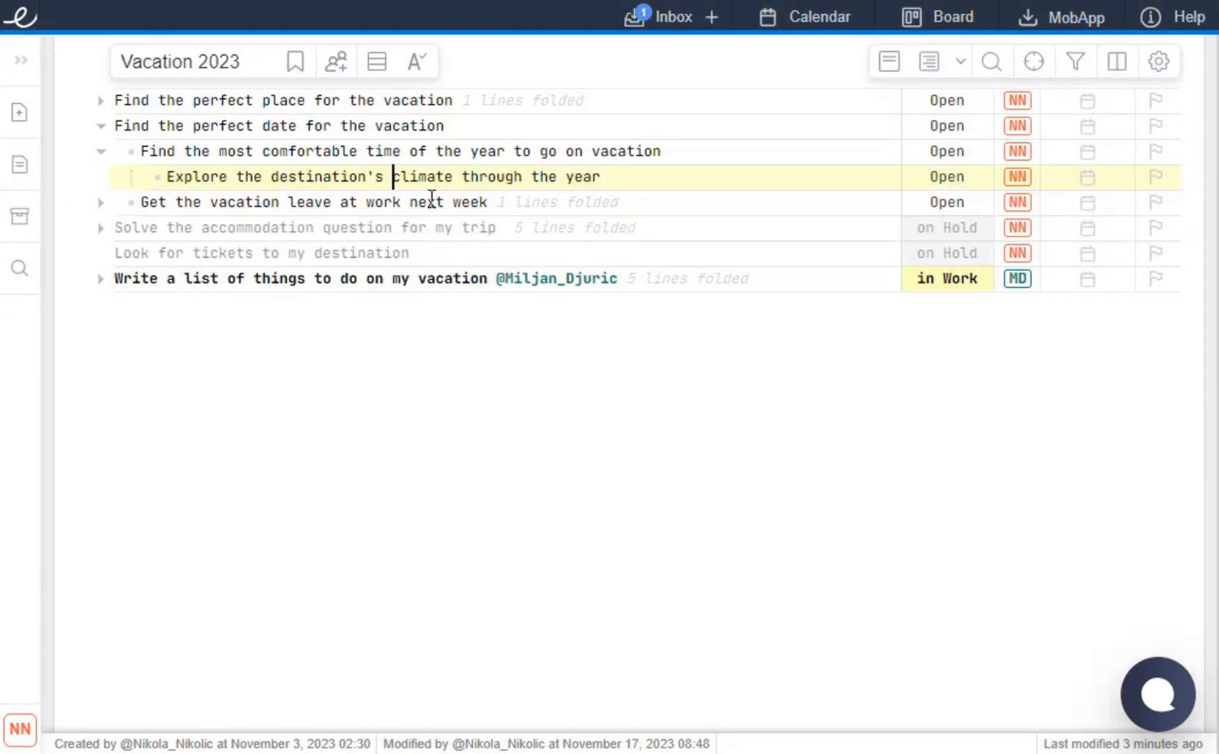
drag(298, 175, 180, 174)
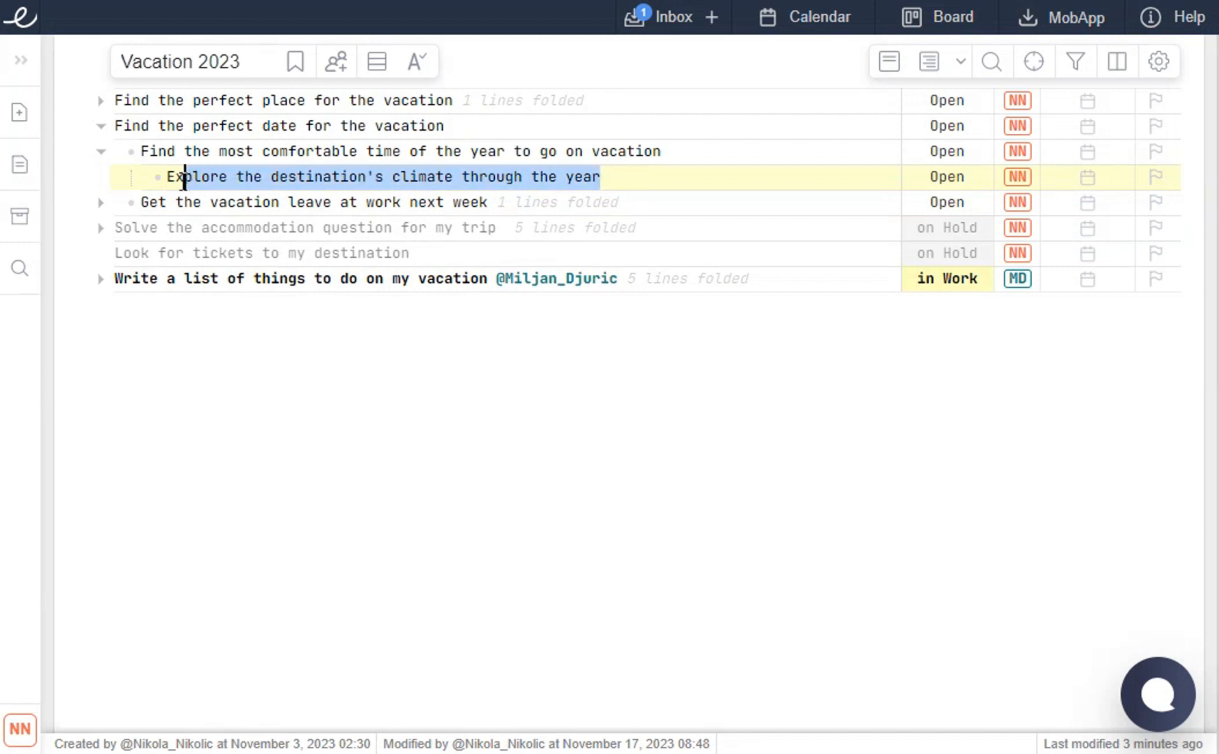
Step: Unfold every subtask level under "Find the perfect date for the vacation" at once
click(166, 187)
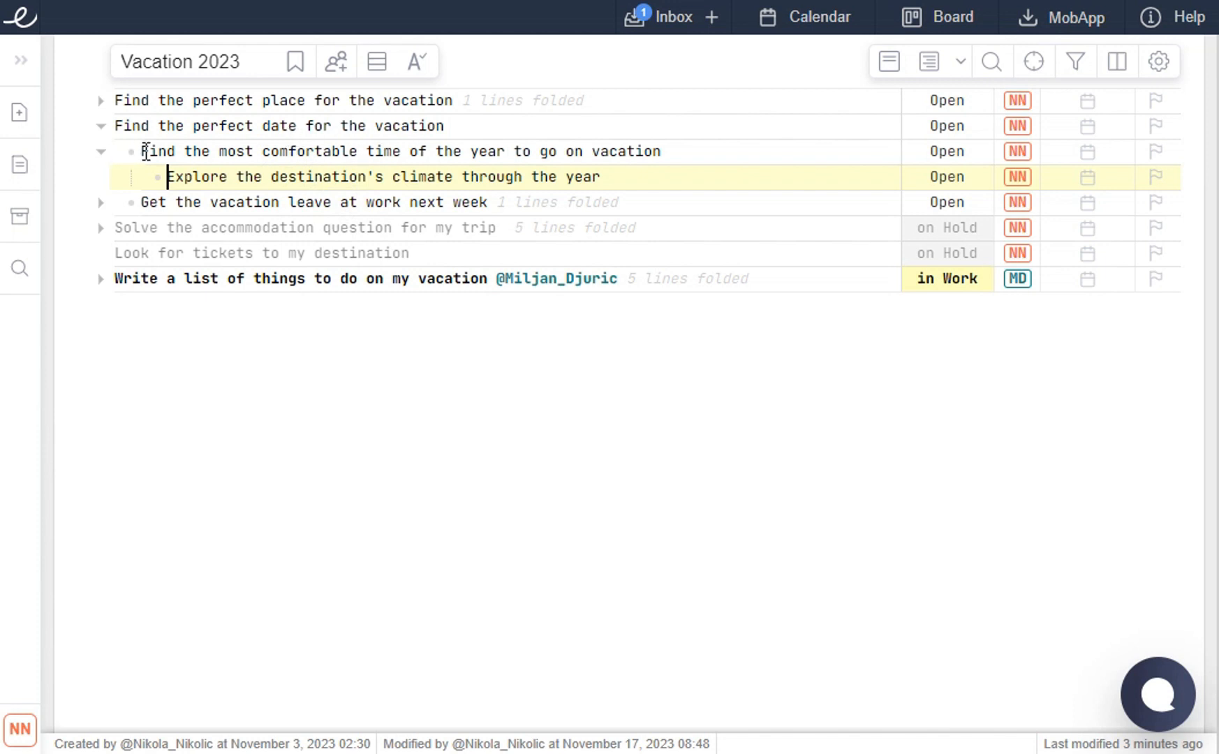
click(220, 117)
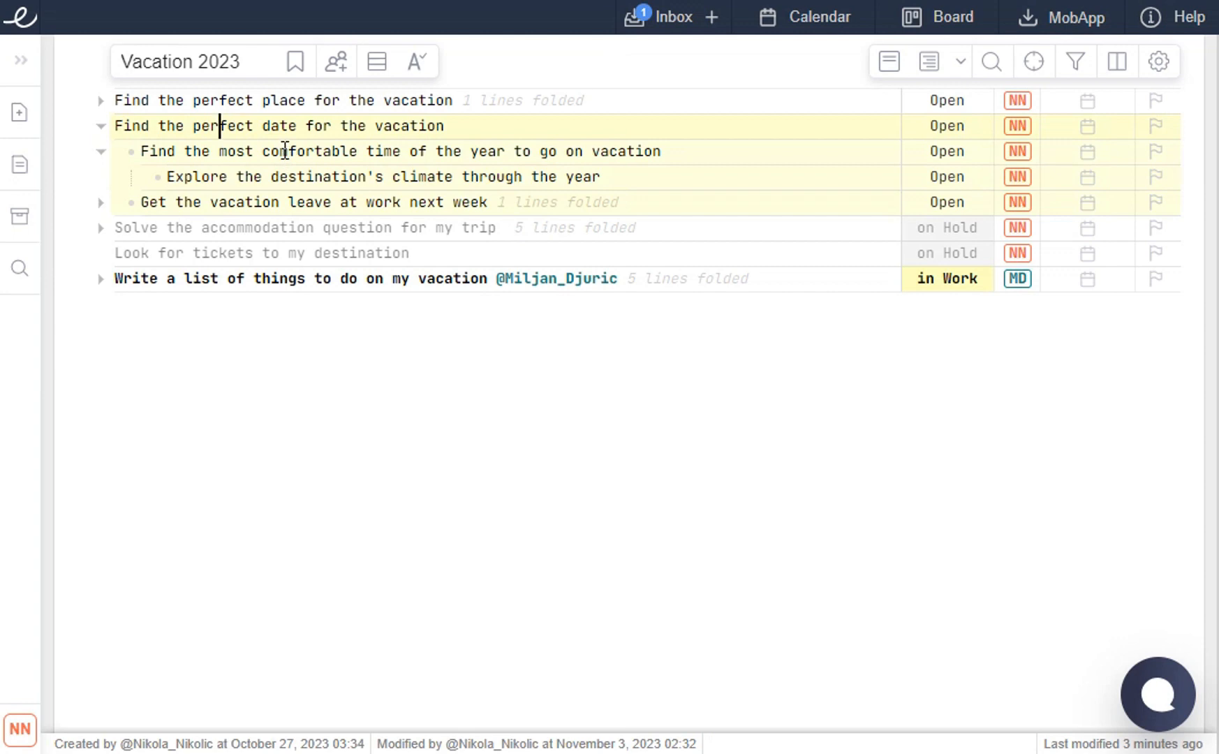
key(alt+Right)
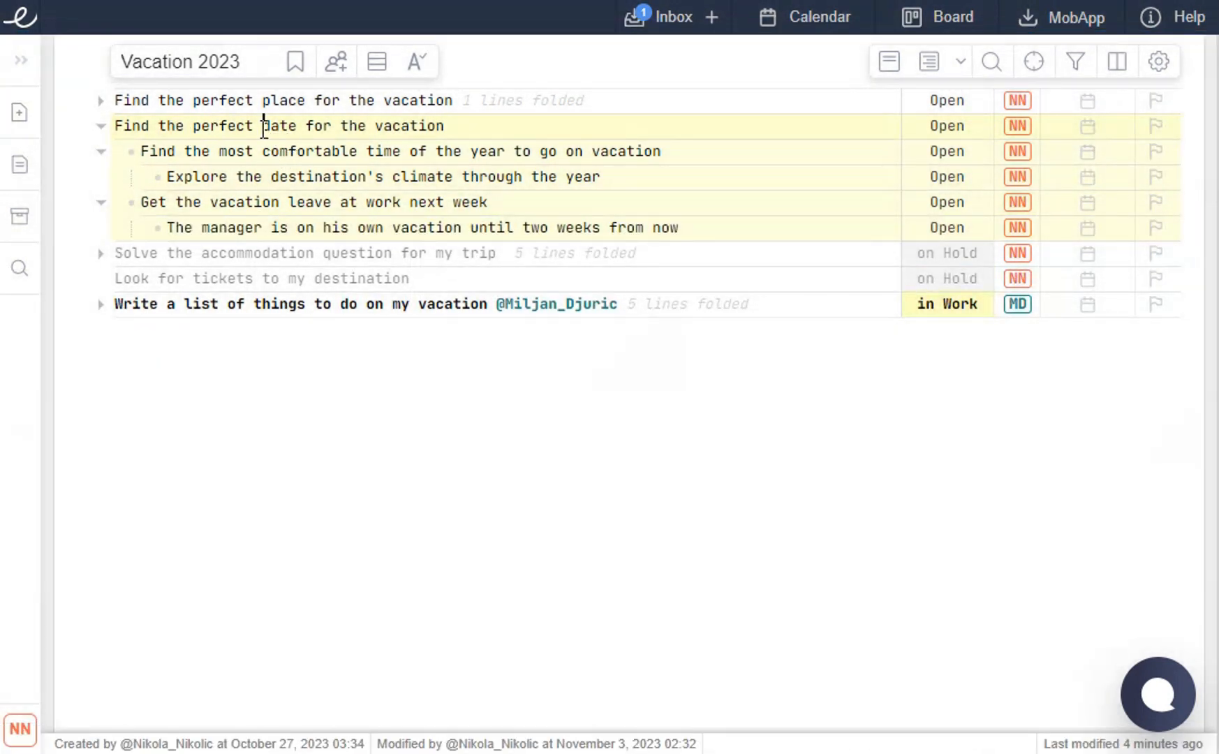
key(alt)
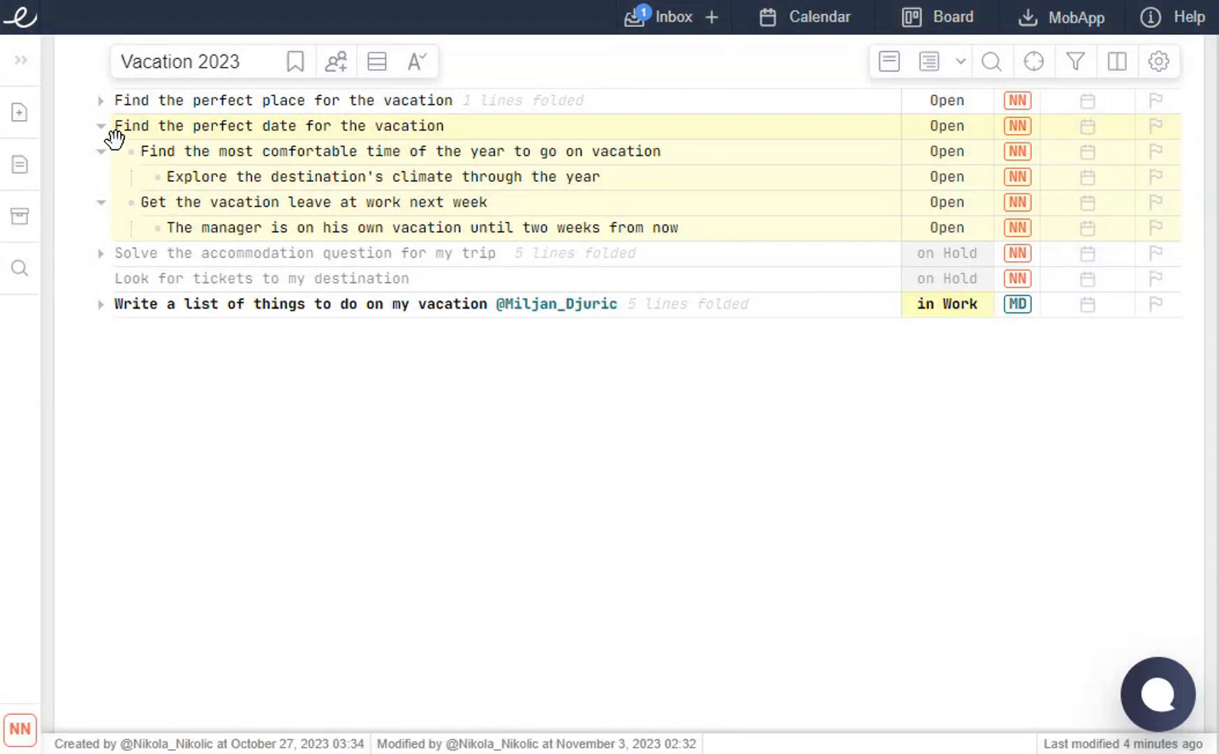
Step: Highlight the text of "Find the perfect date for the vacation", and fold and unfold that task
click(115, 127)
shift+click(580, 122)
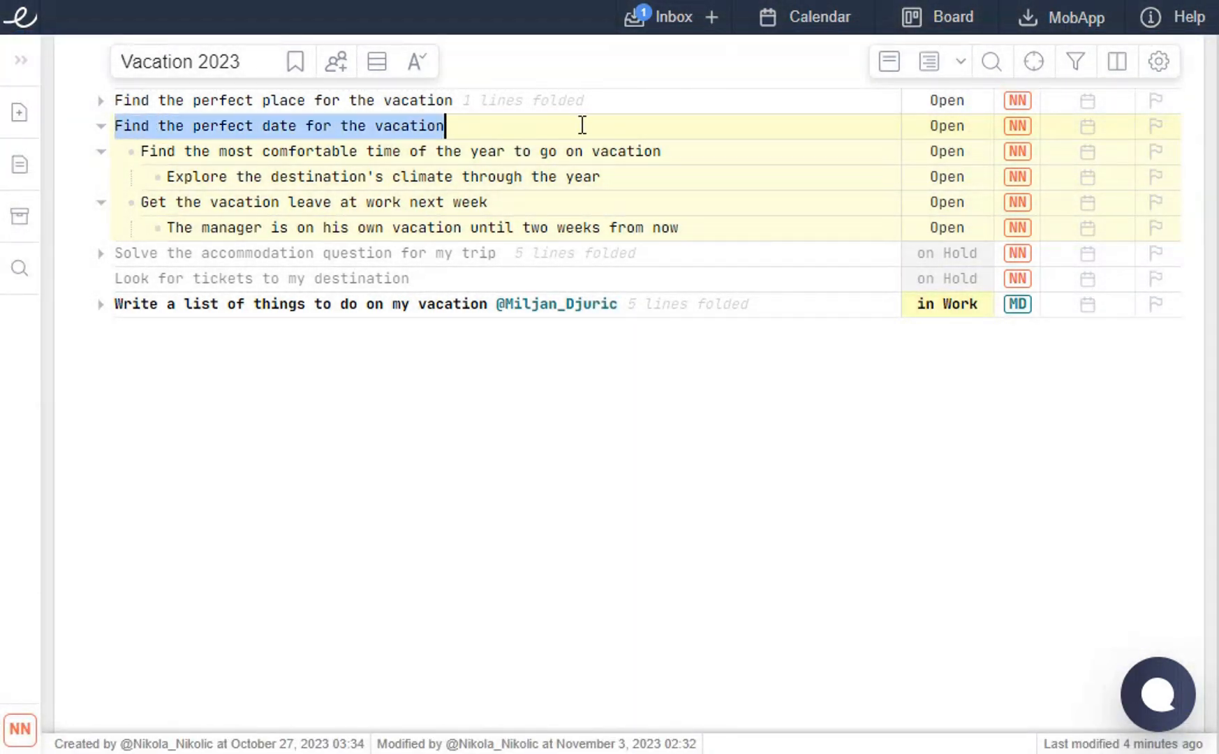
click(580, 129)
click(101, 127)
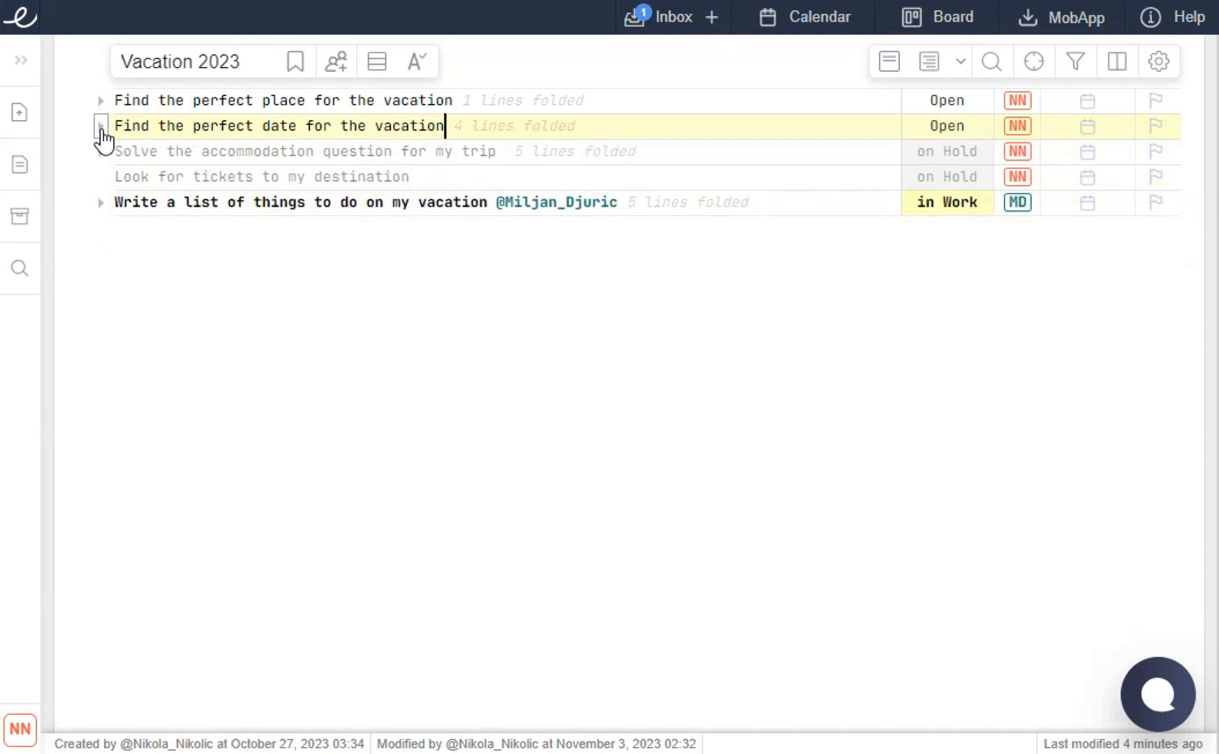
click(101, 126)
Step: Mark "Explore the destination's climate through the year" as Done, and restore it and its parent tasks to Open
click(273, 178)
key(alt+d)
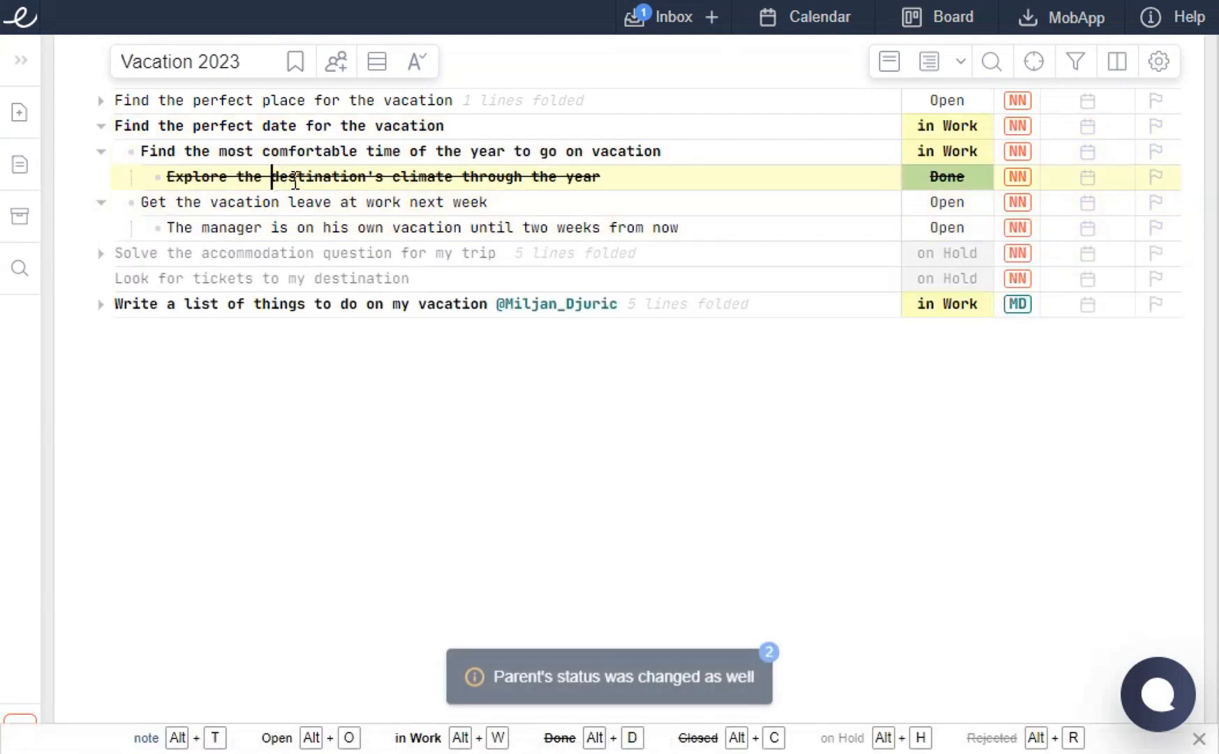
key(alt+d)
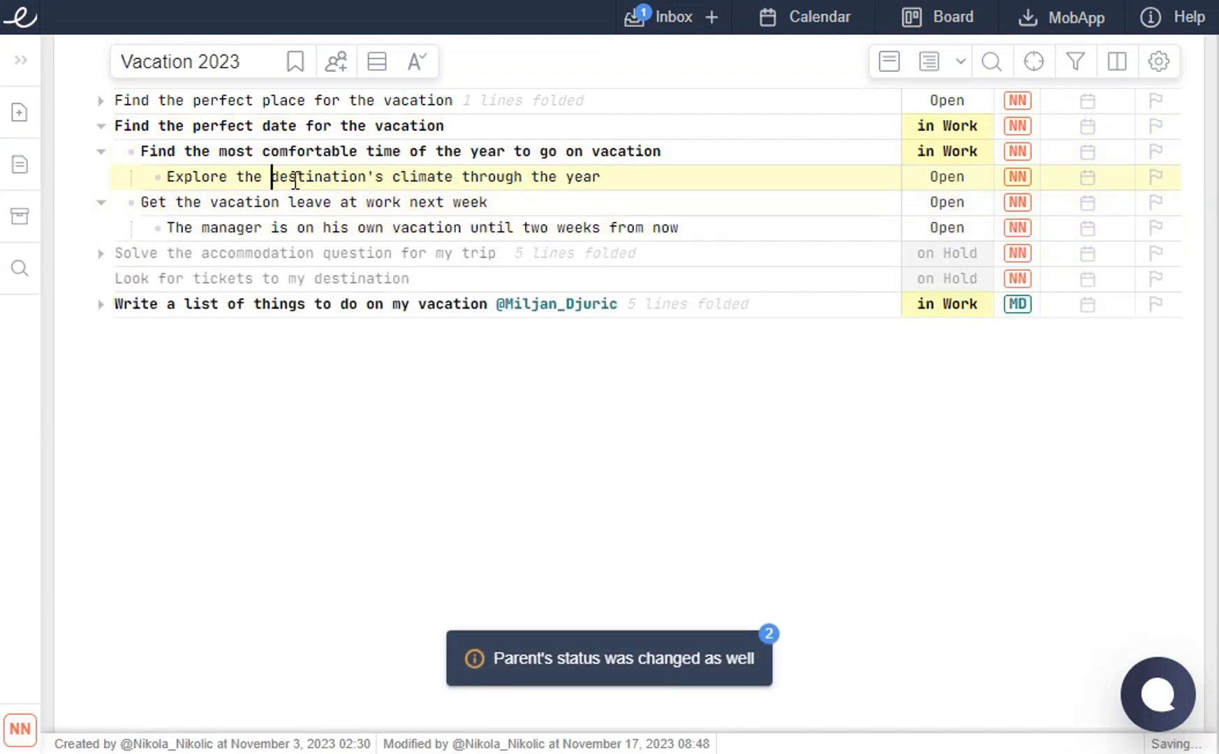
key(alt+d)
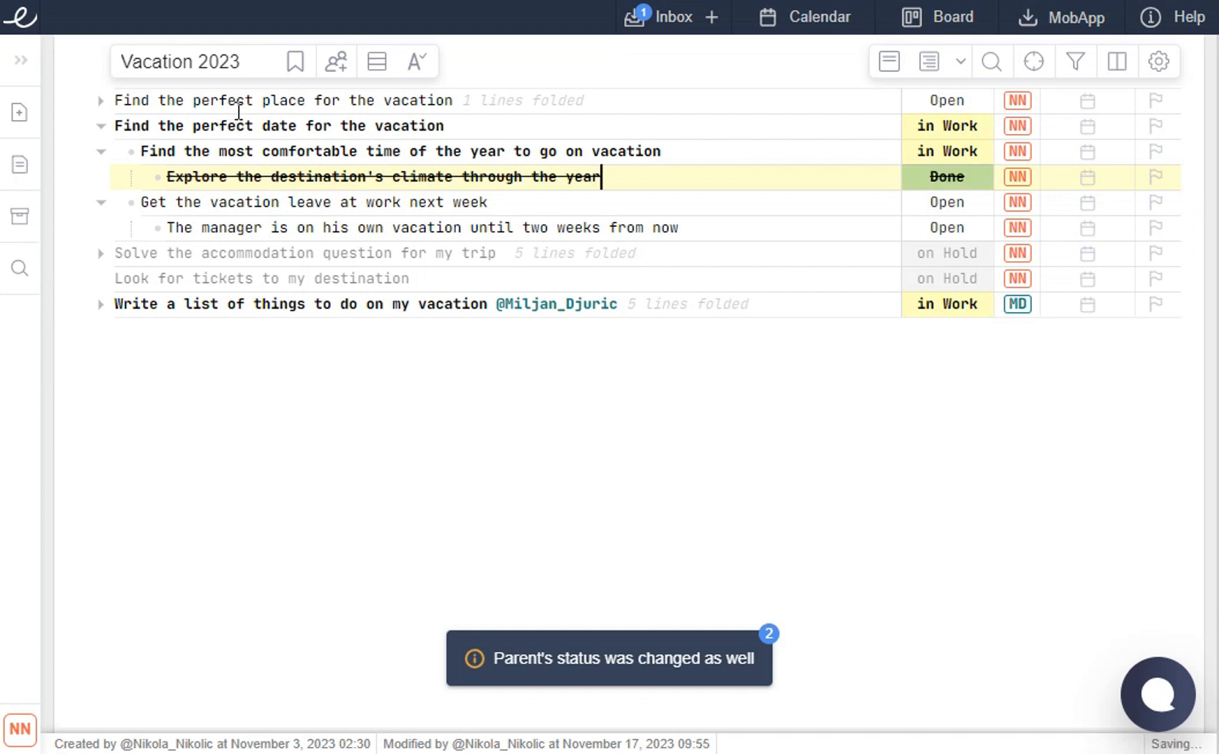
key(alt+d)
click(287, 125)
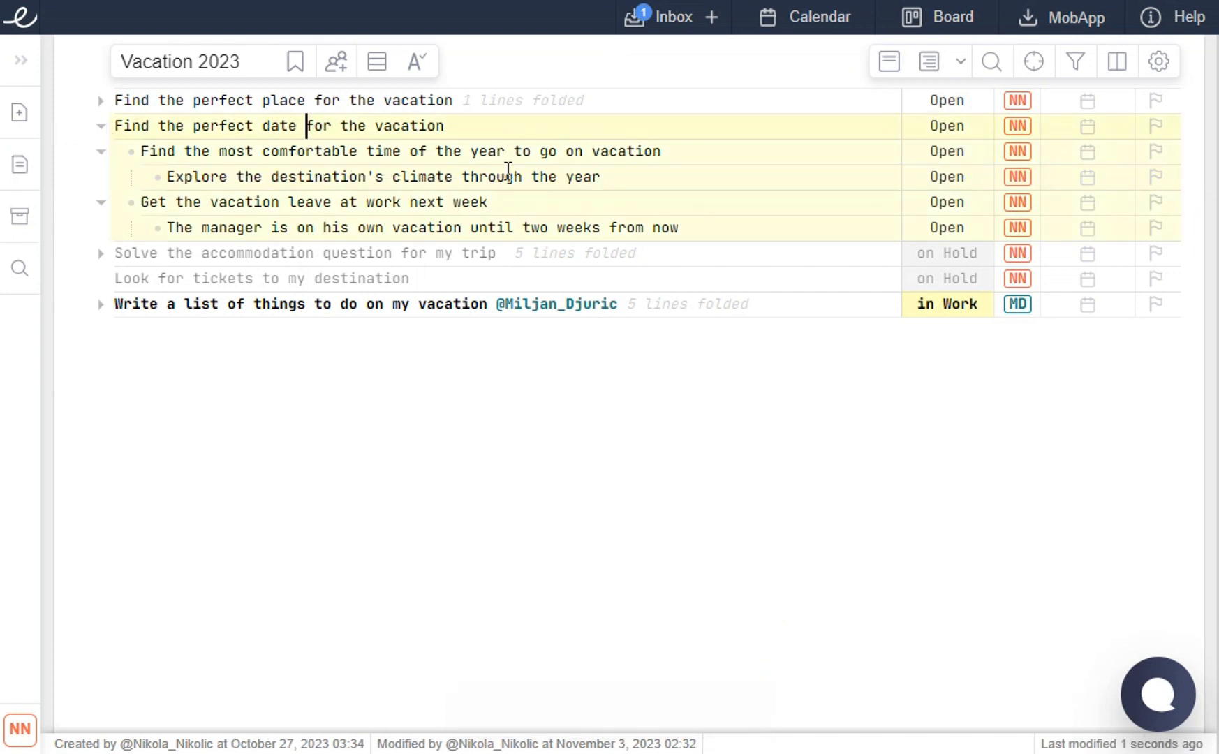
Step: Unfold the things-to-do list and accommodation tasks, and fold the perfect date task along with its comfortable time subtask
click(100, 304)
click(100, 253)
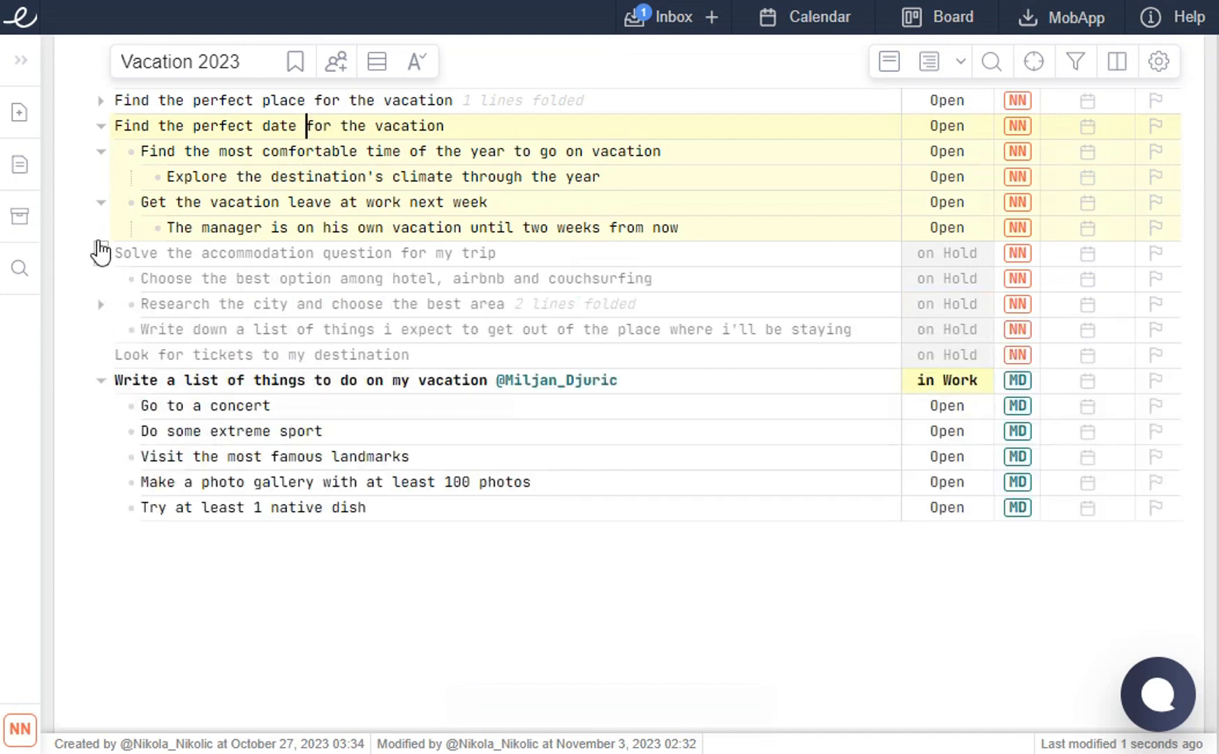
click(99, 202)
click(100, 202)
click(100, 151)
click(101, 126)
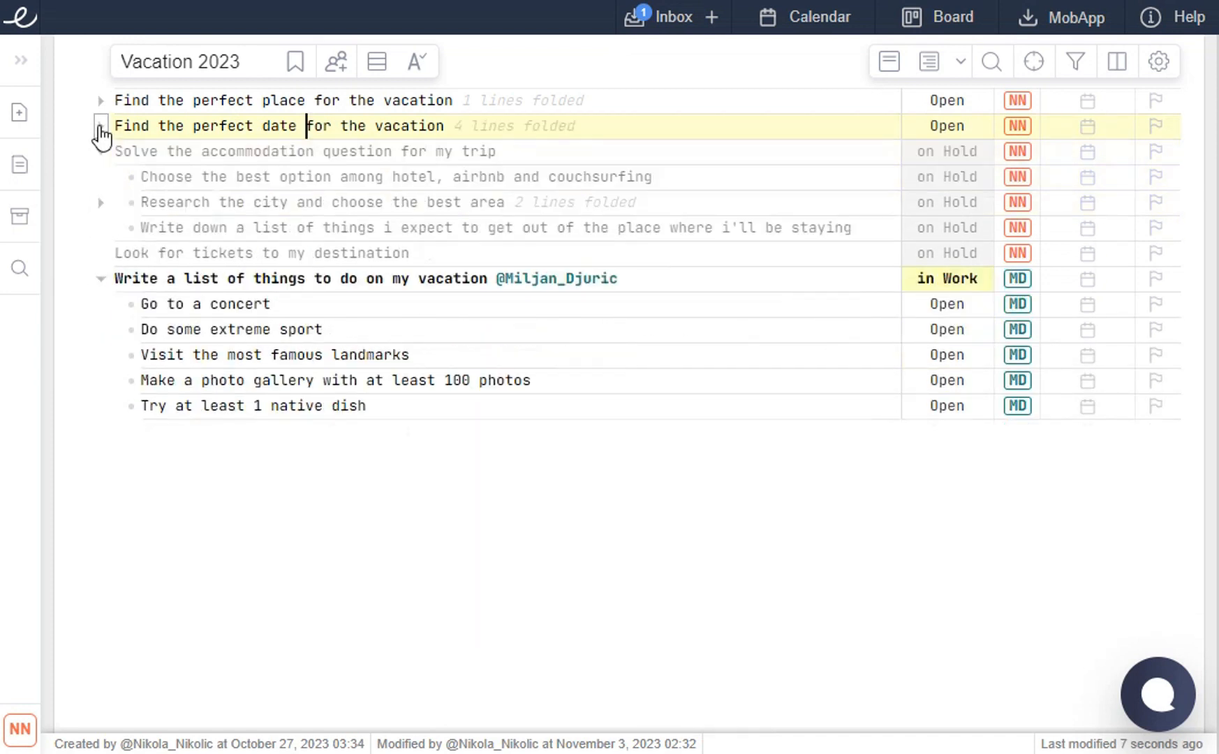
Step: Unfold the perfect place task, the perfect date task and both of the perfect date task's subtasks
click(101, 111)
click(100, 151)
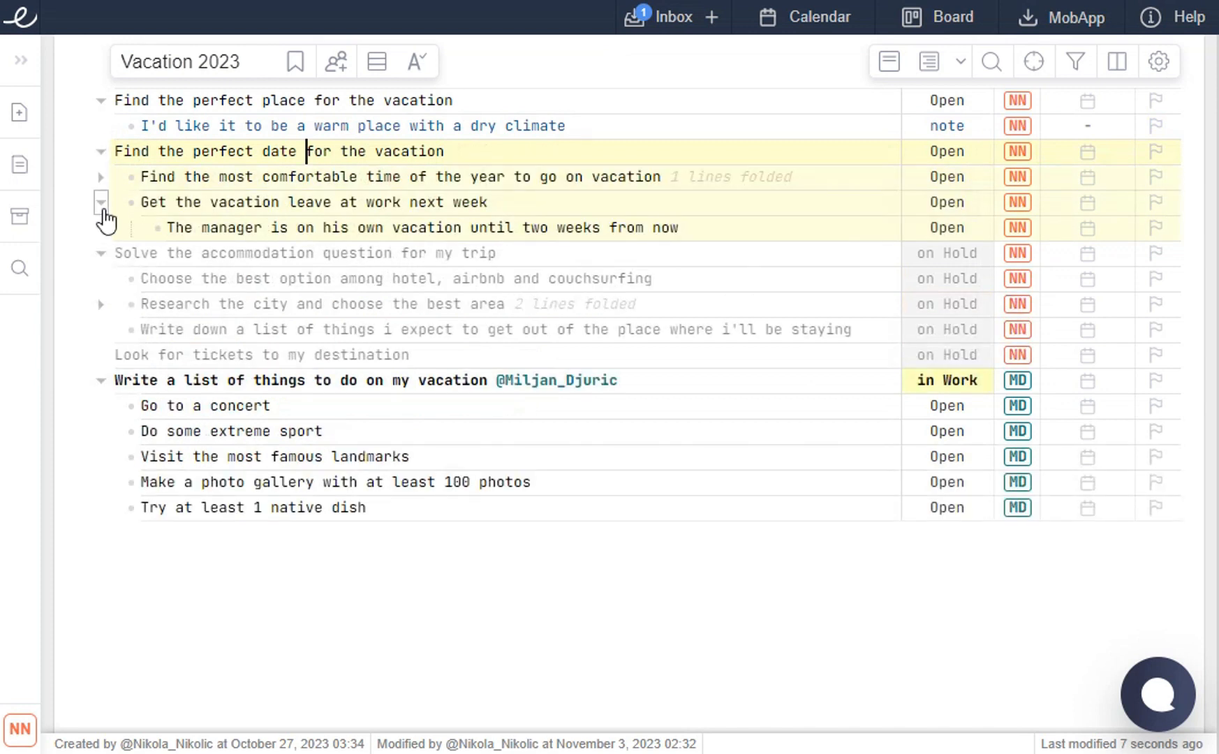
click(101, 203)
click(100, 202)
click(100, 177)
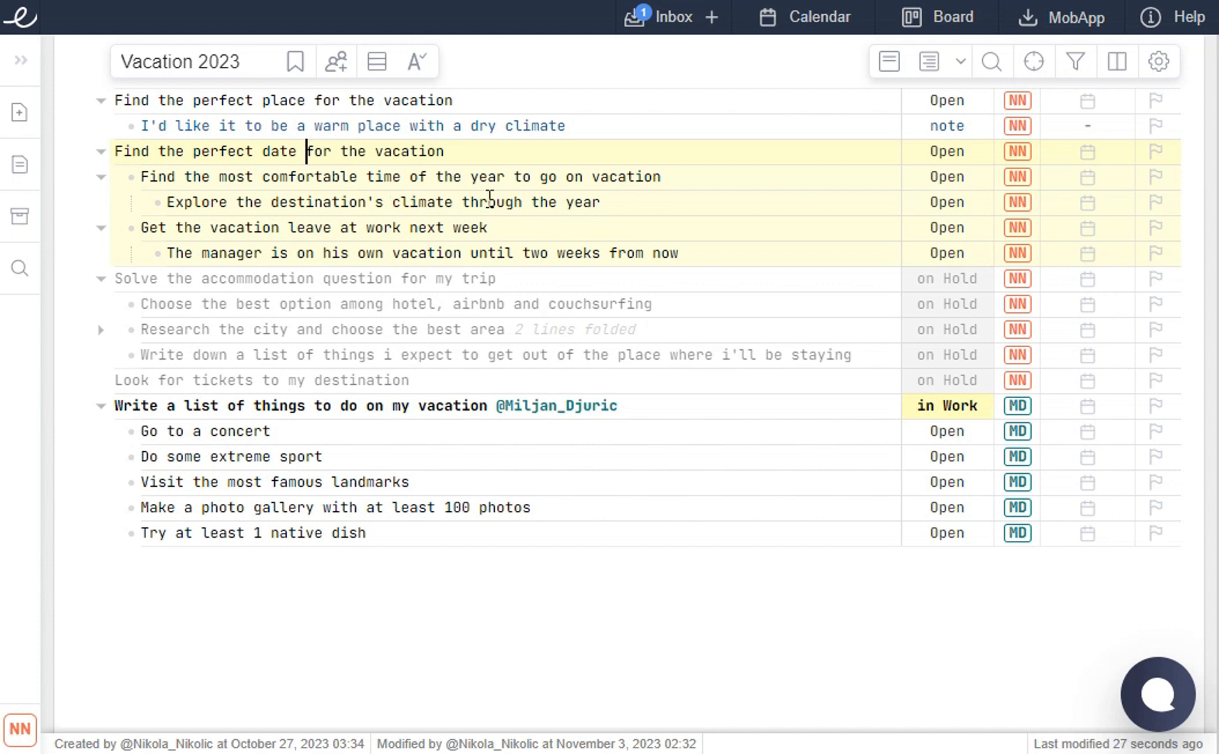
Step: Highlight the word "vacation" throughout the document, and view the document search and filter options, dismissing each
double_click(615, 177)
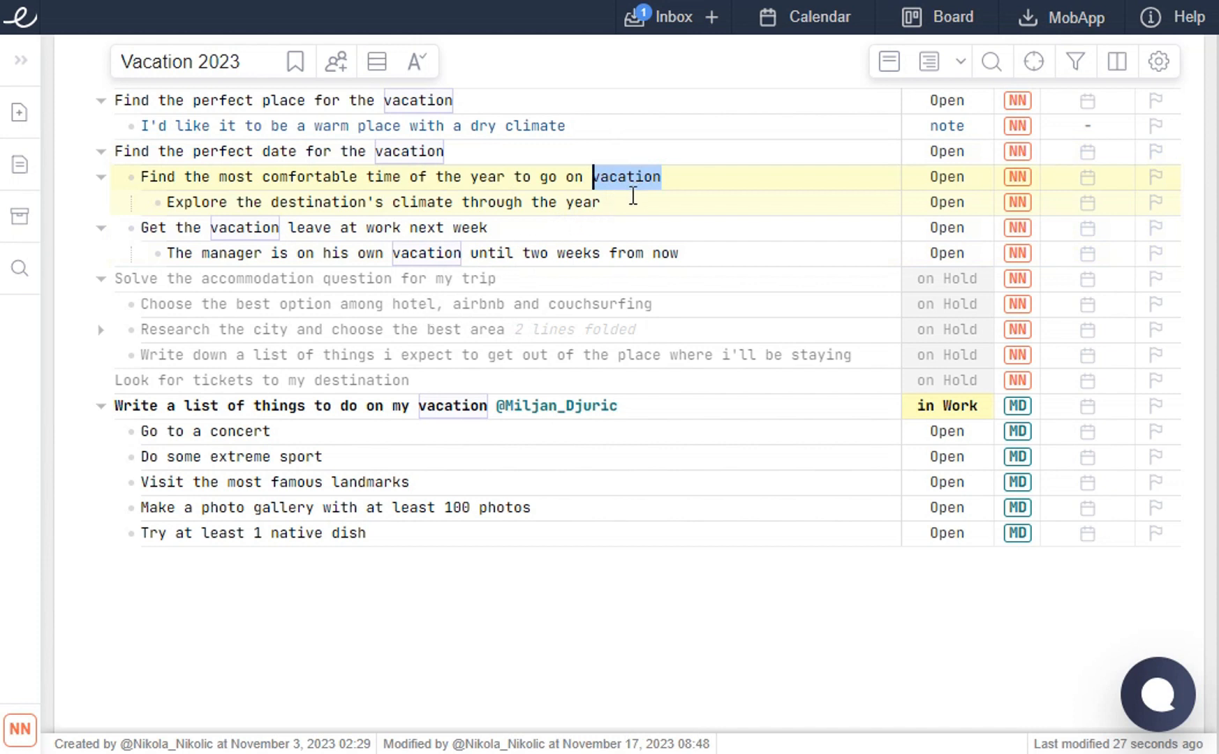
click(430, 150)
key(ctrl+f)
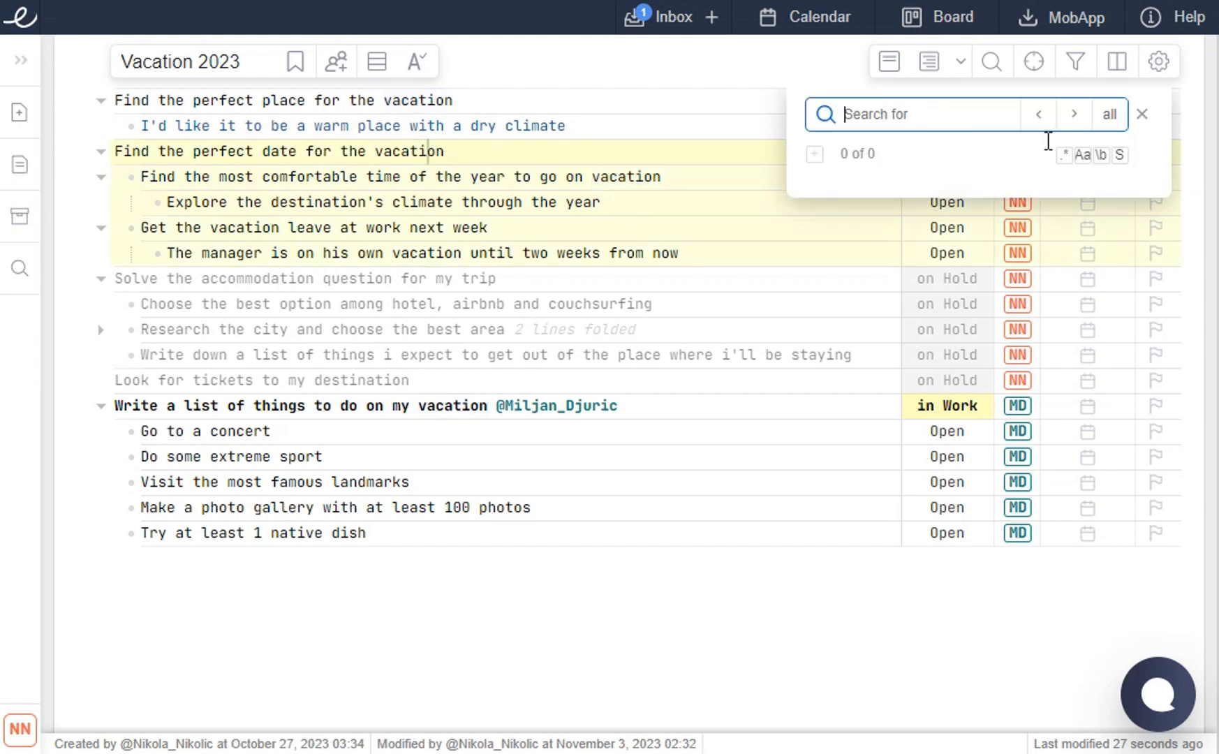
click(1137, 117)
click(1074, 69)
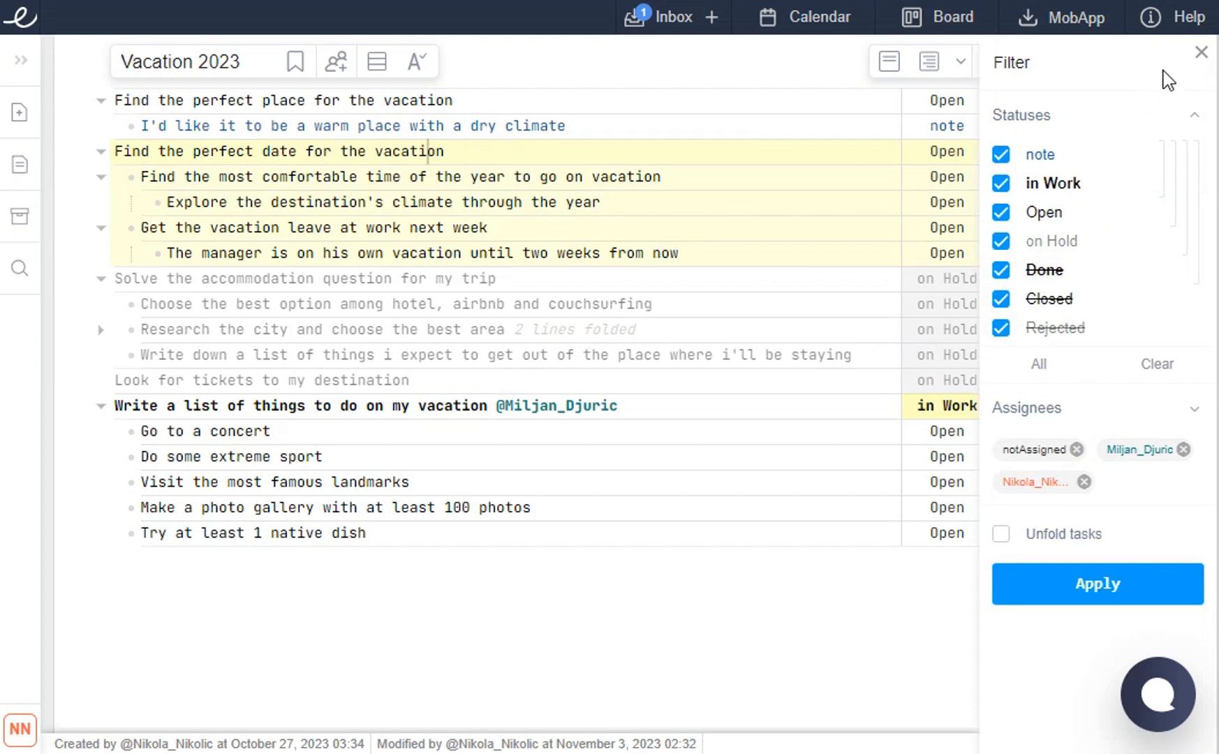
click(1201, 53)
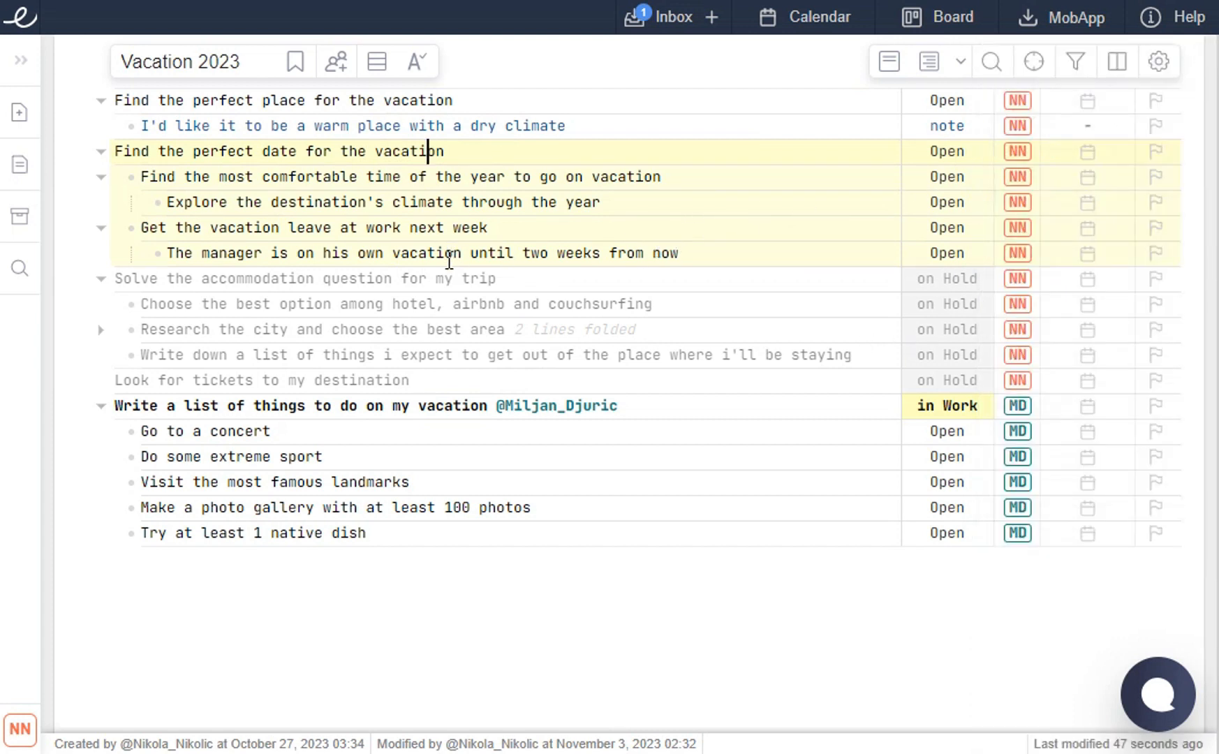